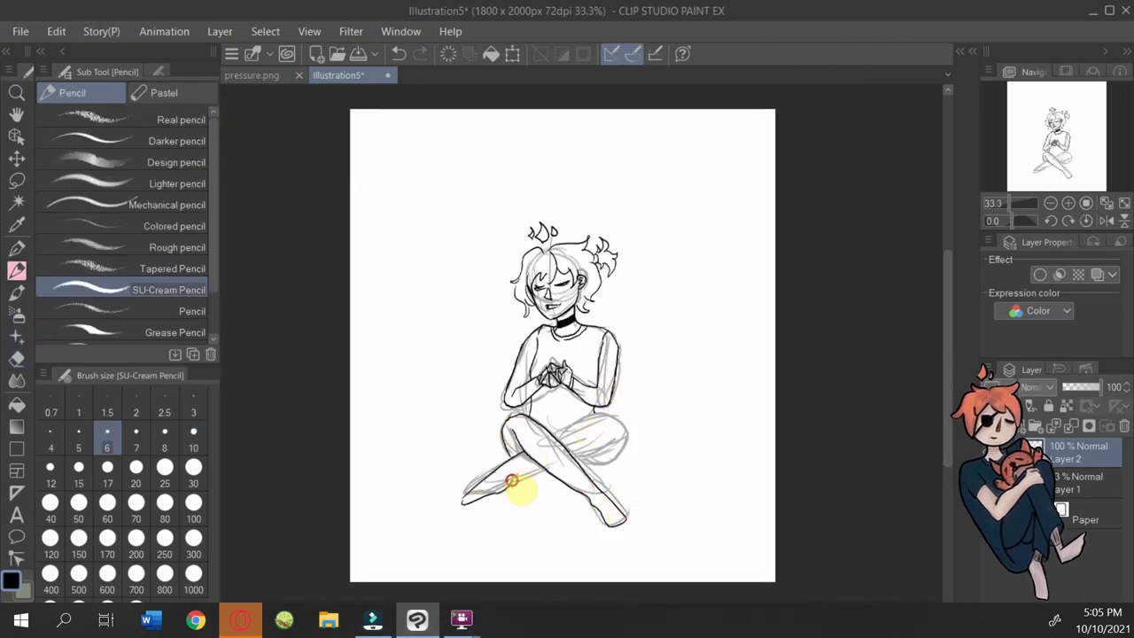
- Add a new layer above the rough sketch layer and draw the shaggy mound and the dog sitting beside the figure's left arm
scroll(608, 443, "up", 2)
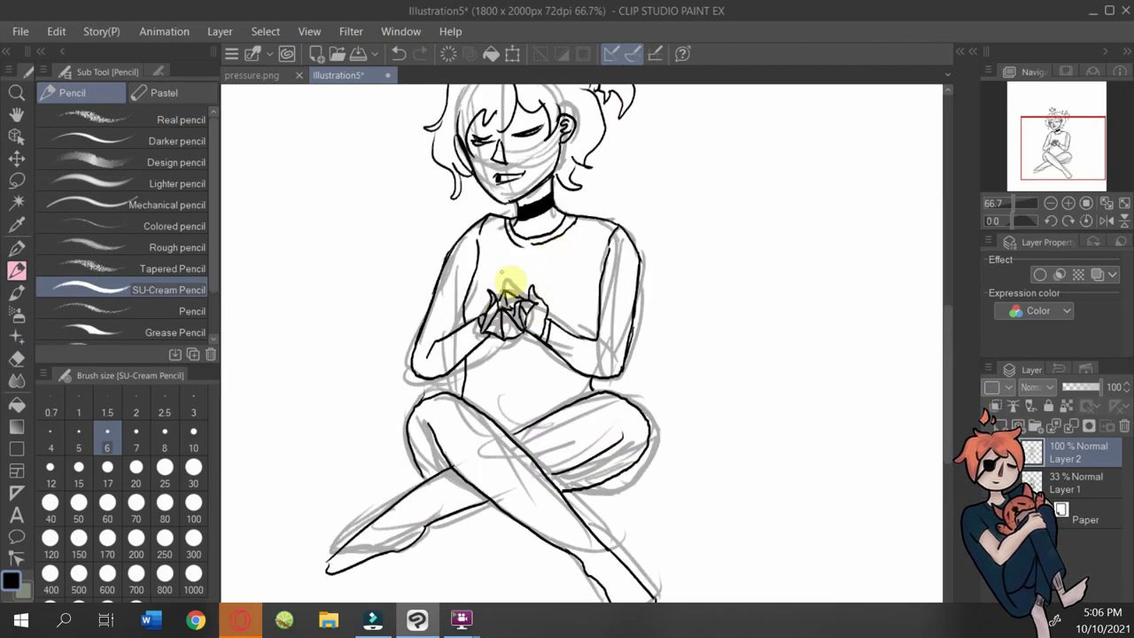
scroll(520, 291, "down", 2)
left_click(1081, 485)
left_click(1015, 425)
mouse_move(363, 403)
left_mouse_down()
mouse_move(317, 425)
mouse_move(619, 471)
mouse_move(609, 515)
mouse_move(556, 350)
mouse_move(576, 374)
mouse_move(537, 455)
mouse_move(593, 452)
mouse_move(640, 537)
left_mouse_up()
key("e")
left_click(572, 383)
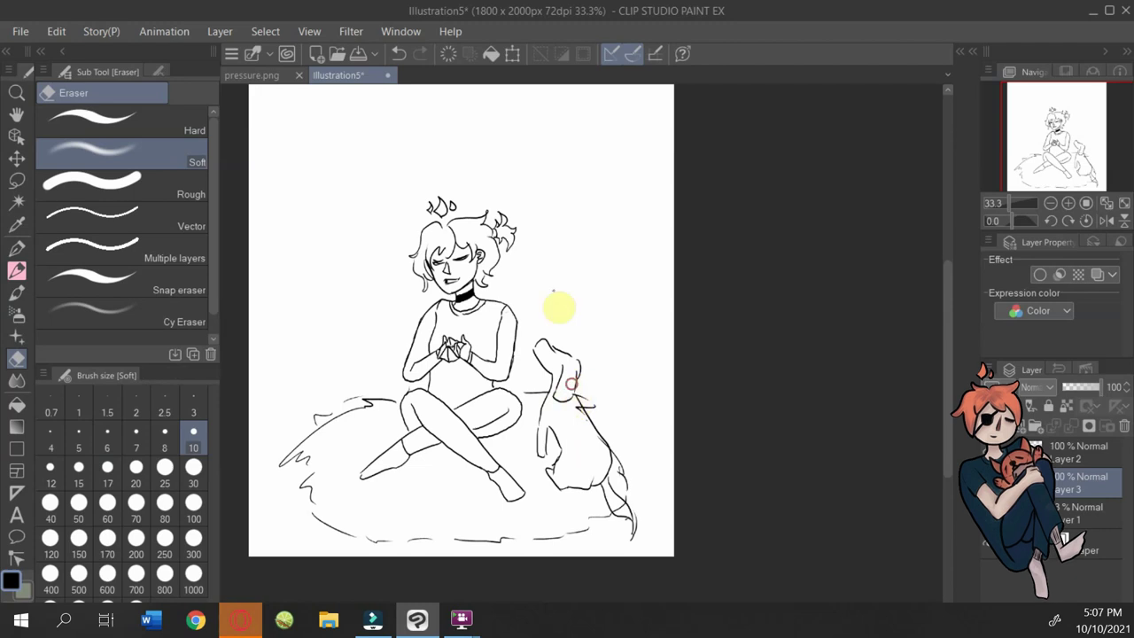
- Draw a second dog climbing the mound by the figure's outstretched foot and erase the mound lines crossing its body
left_click(17, 270)
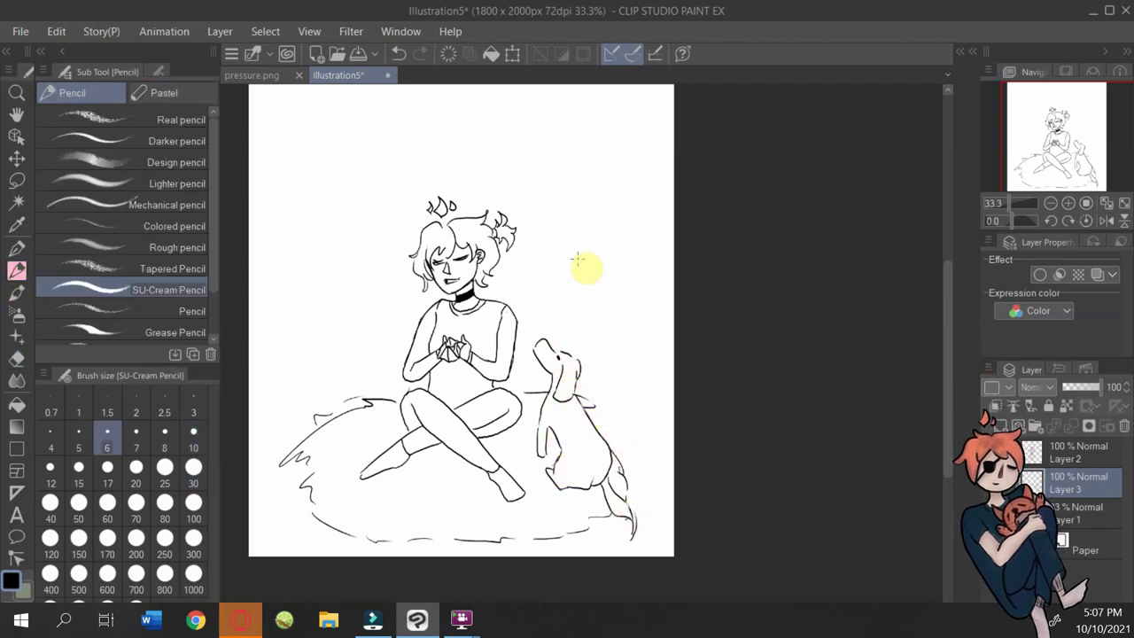
mouse_move(354, 443)
left_mouse_down()
mouse_move(329, 450)
mouse_move(292, 501)
mouse_move(276, 562)
left_mouse_up()
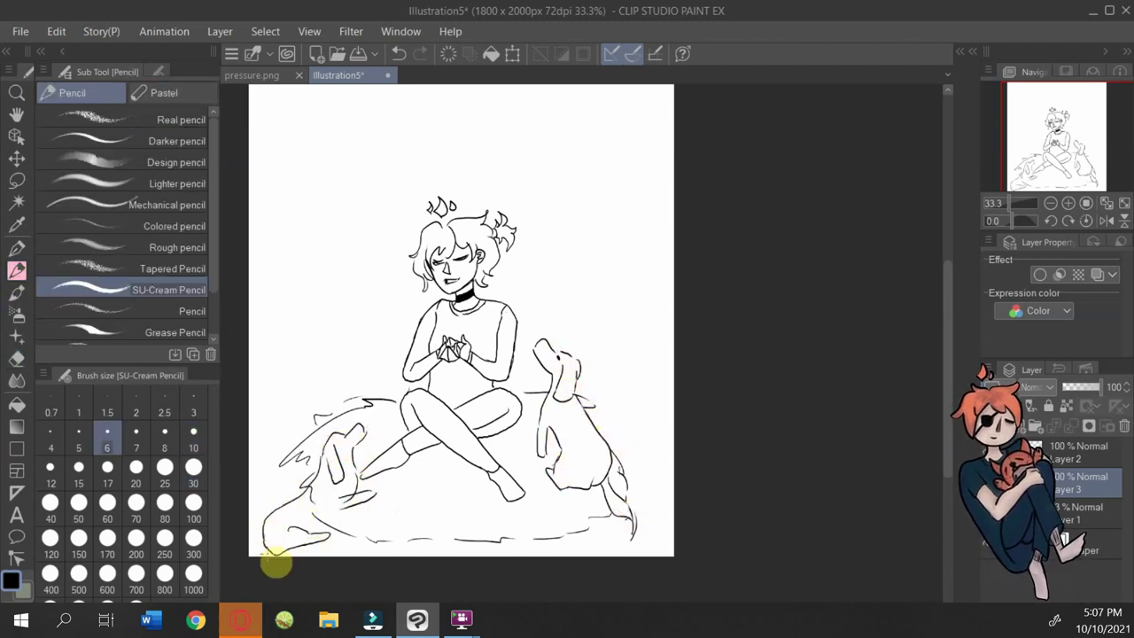
key("e")
mouse_move(341, 491)
left_mouse_down()
mouse_move(325, 524)
mouse_move(314, 496)
left_mouse_up()
- Draw a third dog peeking out from behind the figure's arm and erase its overlapping lines near the elbow
left_click(17, 270)
left_click_drag(398, 294, 399, 363)
left_click_drag(403, 306, 390, 282)
key("e")
left_click_drag(417, 372, 425, 382)
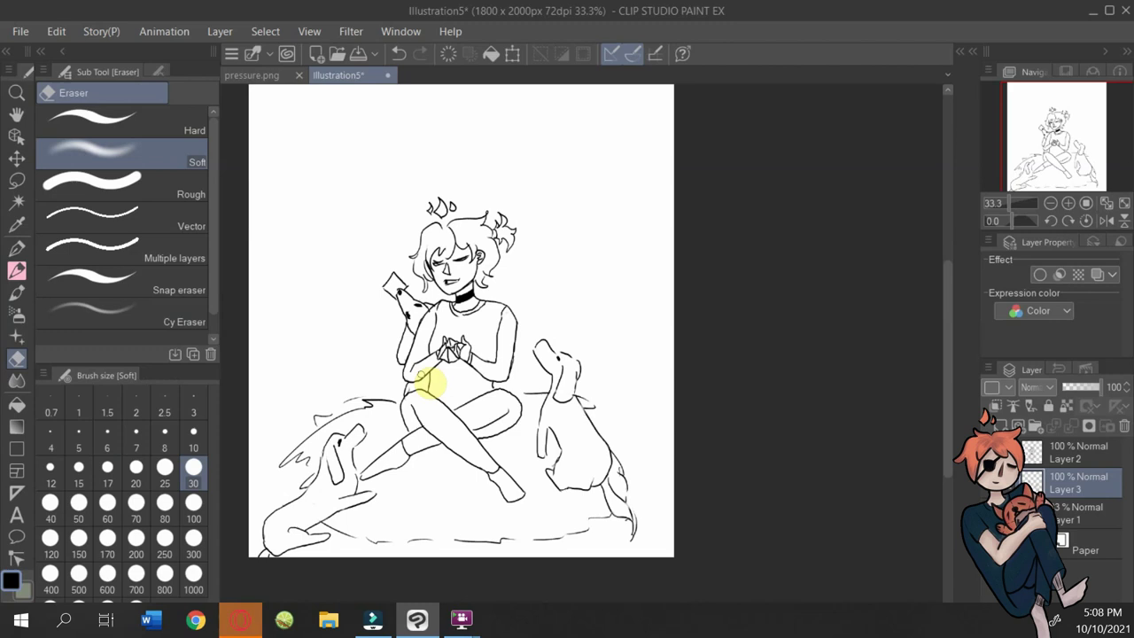
- Move the two line-art layers upward together and draw the climbing dog's tail near the canvas's lower edge
key("k")
left_click_drag(575, 425, 584, 385)
scroll(590, 384, "down", 1)
key("p")
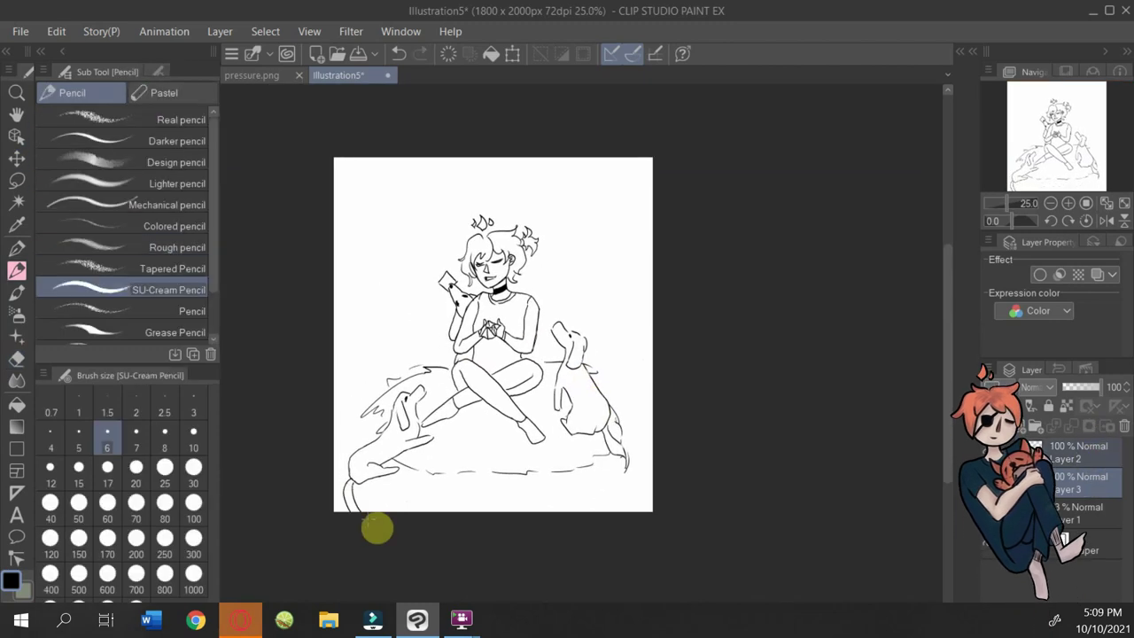
- Fill a new layer beneath the line art with dark grey as the background
key("g")
left_click(973, 51)
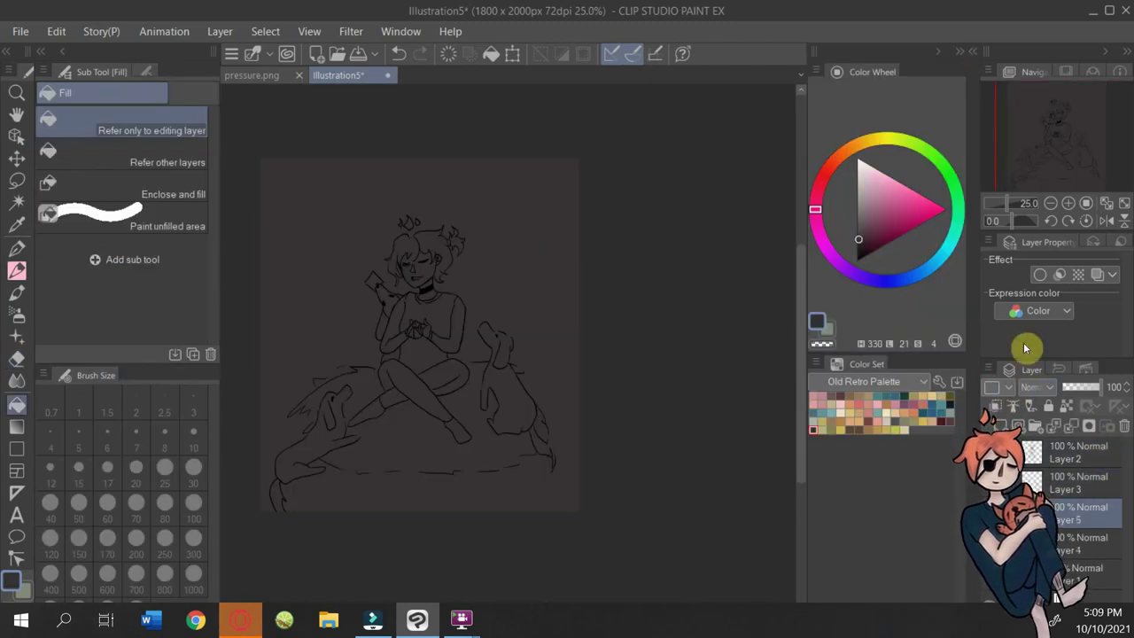
- Paint orange along the inside edges of the hair, face and floating flames on a layer above the dark background
left_click(912, 413)
scroll(507, 363, "up", 3)
left_click(17, 273)
scroll(443, 245, "down", 3)
scroll(470, 372, "up", 4)
mouse_move(483, 292)
left_mouse_down()
mouse_move(469, 376)
mouse_move(487, 436)
left_mouse_up()
mouse_move(429, 409)
left_mouse_down()
mouse_move(387, 342)
mouse_move(412, 253)
left_mouse_up()
left_click_drag(469, 173, 513, 195)
left_click_drag(443, 186, 438, 202)
- Fill the head with the orange base colour and set the SU-Cream Pencil to size 17 for the remaining outlines
mouse_move(679, 317)
left_mouse_down()
mouse_move(683, 286)
mouse_move(664, 240)
mouse_move(683, 286)
mouse_move(603, 231)
mouse_move(435, 256)
mouse_move(420, 301)
mouse_move(487, 282)
mouse_move(566, 354)
left_mouse_up()
left_click(193, 467)
left_click(107, 466)
mouse_move(425, 341)
left_mouse_down()
mouse_move(405, 355)
mouse_move(603, 400)
mouse_move(625, 374)
mouse_move(590, 259)
mouse_move(572, 253)
mouse_move(602, 248)
left_mouse_up()
mouse_move(518, 357)
left_mouse_down()
mouse_move(558, 405)
mouse_move(551, 380)
mouse_move(544, 434)
left_mouse_up()
scroll(576, 355, "down", 3)
scroll(576, 355, "up", 3)
scroll(576, 355, "down", 3)
- Trace the sitting dog's back and tail with the orange base colour
mouse_move(560, 253)
left_mouse_down()
mouse_move(589, 285)
mouse_move(647, 268)
mouse_move(629, 296)
mouse_move(739, 420)
mouse_move(677, 359)
left_mouse_up()
scroll(948, 381, "down", 3)
scroll(946, 381, "down", 2)
mouse_move(678, 181)
left_mouse_down()
mouse_move(805, 342)
mouse_move(841, 443)
mouse_move(823, 524)
mouse_move(700, 563)
left_mouse_up()
scroll(945, 455, "down", 2)
- Trace the mound's lower edge with the orange base colour
mouse_move(700, 457)
left_mouse_down()
mouse_move(503, 482)
mouse_move(317, 475)
left_mouse_up()
scroll(316, 476, "left", 5)
mouse_move(759, 468)
left_mouse_down()
mouse_move(412, 409)
mouse_move(440, 476)
mouse_move(283, 509)
left_mouse_up()
- Trace the climbing dog's tail and back and the mound's upper edge up to the figure's back in orange
scroll(931, 458, "down", 2)
scroll(931, 458, "left", 3)
mouse_move(399, 470)
left_mouse_down()
mouse_move(419, 512)
mouse_move(385, 514)
left_mouse_up()
scroll(384, 513, "up", 4)
mouse_move(390, 567)
left_mouse_down()
mouse_move(412, 423)
mouse_move(543, 363)
mouse_move(595, 199)
left_mouse_up()
scroll(575, 404, "down", 2)
scroll(461, 362, "right", 3)
scroll(736, 342, "up", 3)
scroll(576, 405, "up", 3)
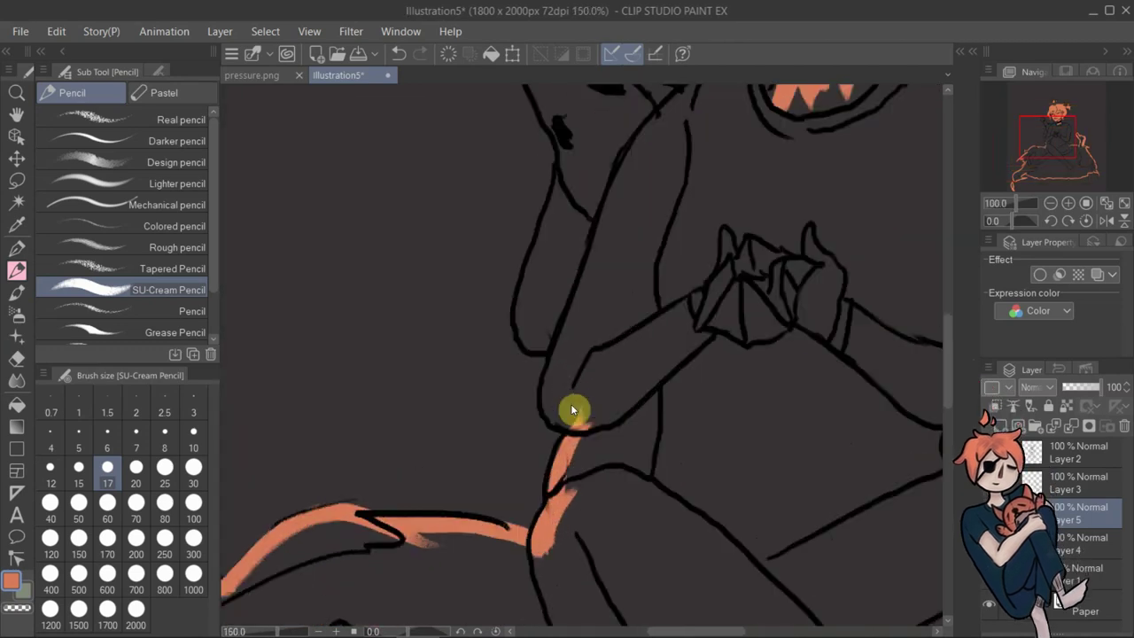
- Trace the head and body edges of the dog behind the figure's arm in orange
scroll(671, 233, "down", 1)
left_click_drag(461, 159, 541, 208)
scroll(956, 314, "up", 1)
left_click_drag(523, 296, 554, 372)
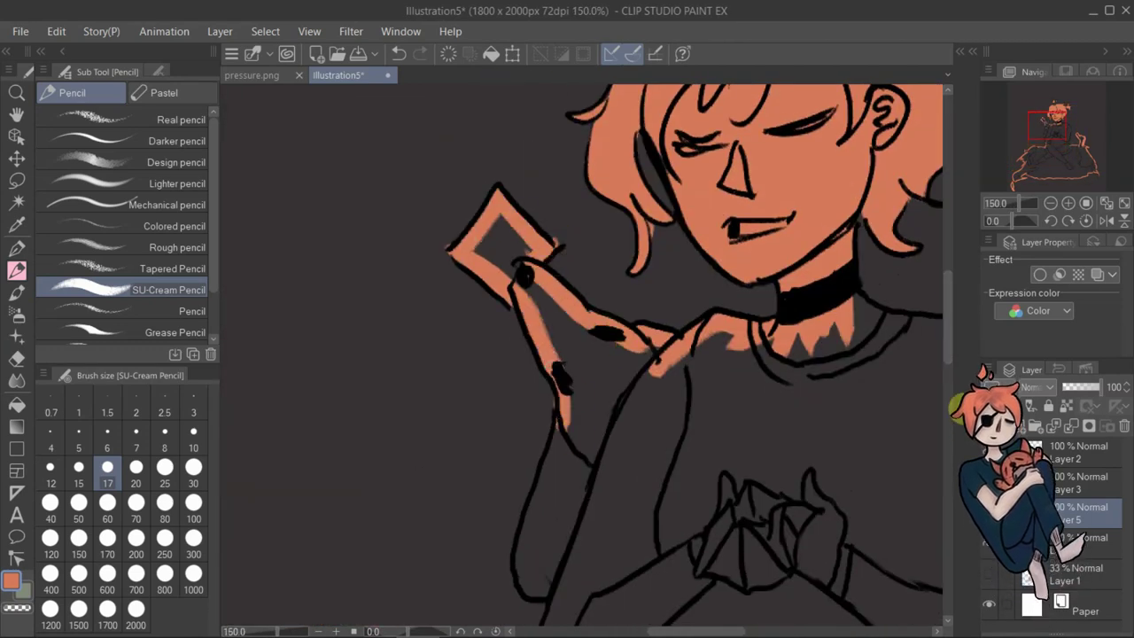
scroll(554, 372, "down", 3)
left_click_drag(549, 235, 564, 405)
- Complete the orange outline around the figure's shoulders and arms and fill the whole silhouette with the base colour
scroll(582, 455, "down", 2)
scroll(582, 456, "up", 1)
scroll(771, 463, "down", 1)
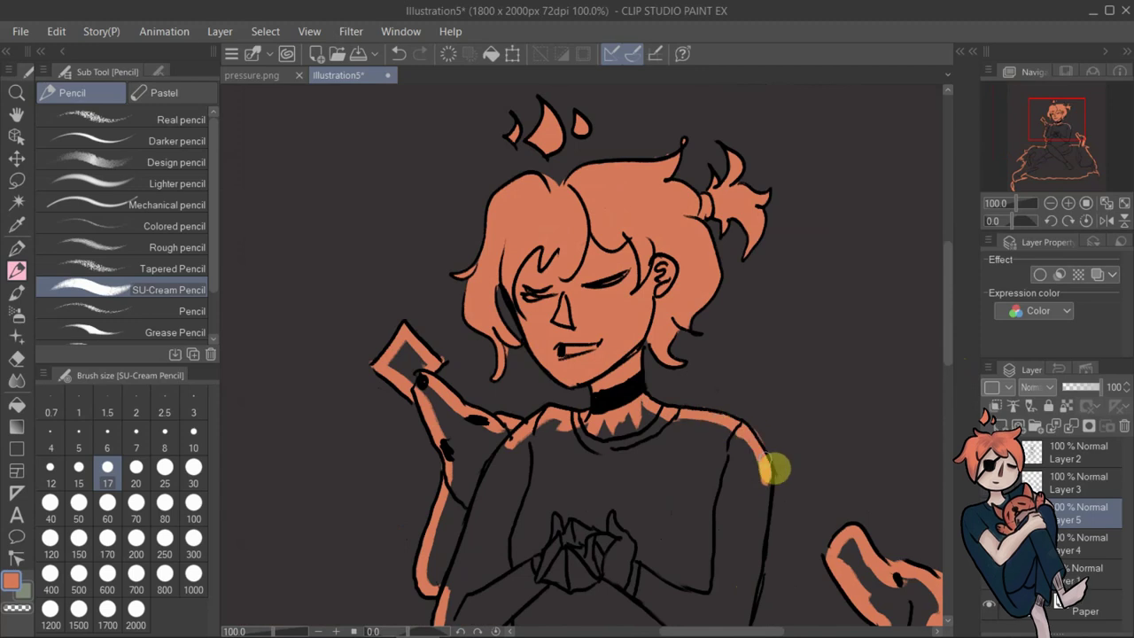
scroll(762, 499, "down", 3)
scroll(708, 458, "down", 2)
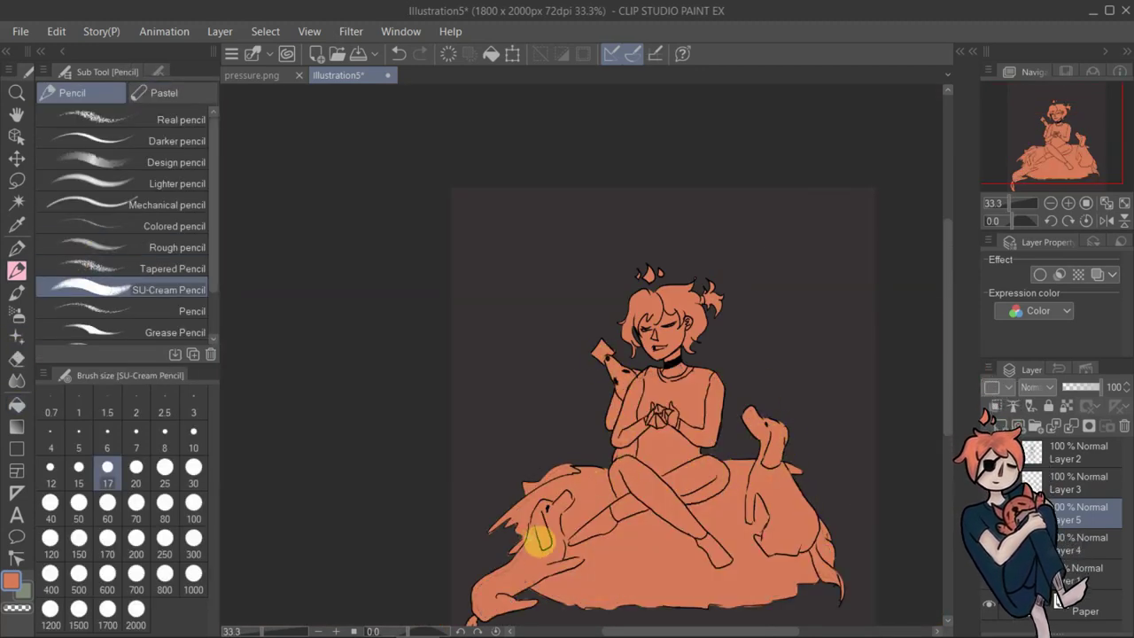
- Enlarge the SU-Cream Pencil to size 30 and paint over leftover gaps in the orange silhouette of the mound and dogs
scroll(547, 488, "up", 1)
key("bracketright")
key("bracketright")
key("bracketright")
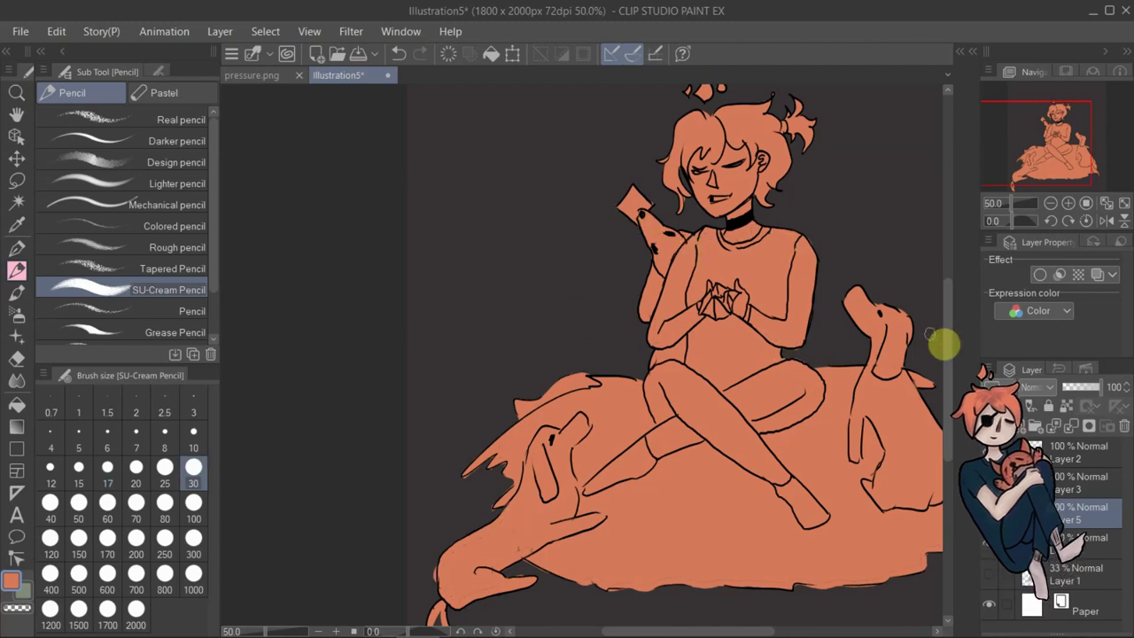
left_click(864, 397)
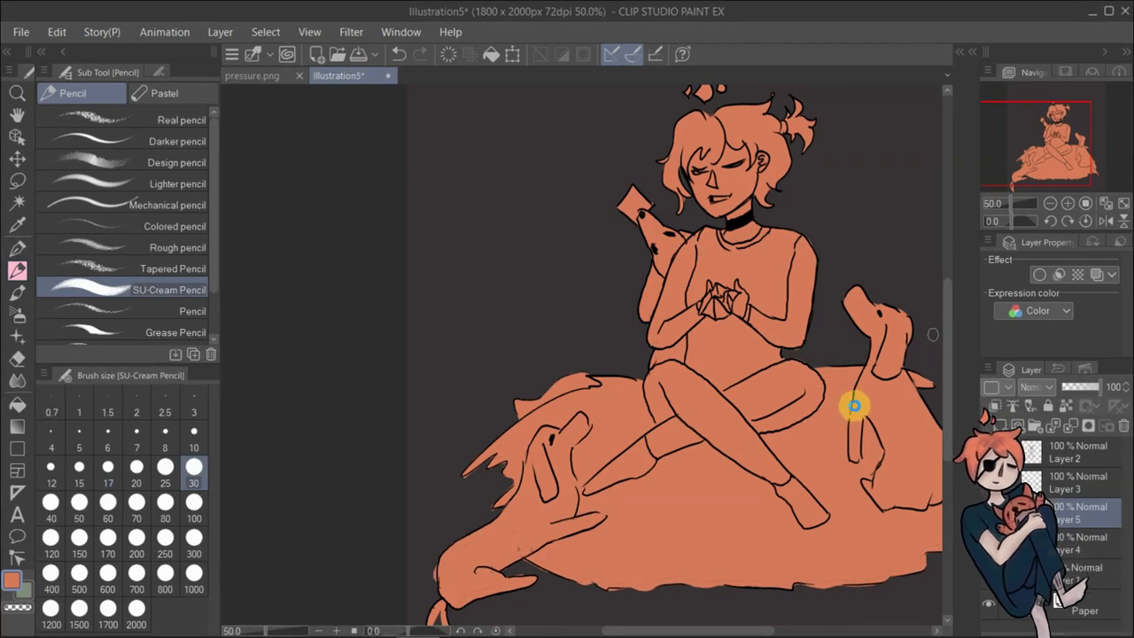
scroll(947, 370, "down", 2)
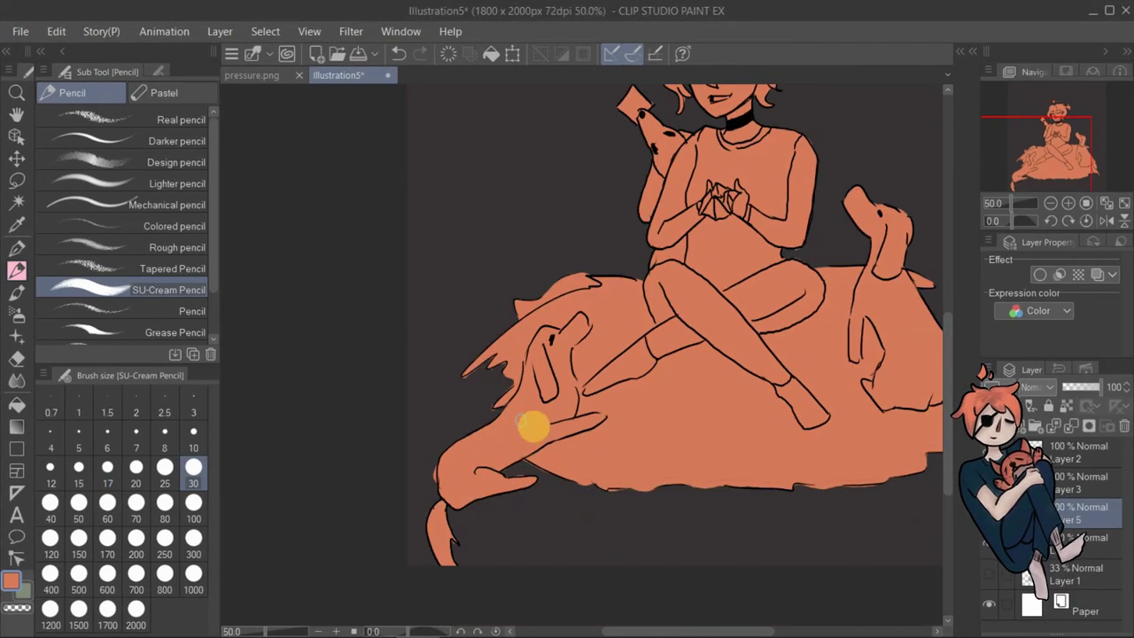
scroll(763, 575, "right", 2)
scroll(759, 381, "up", 2)
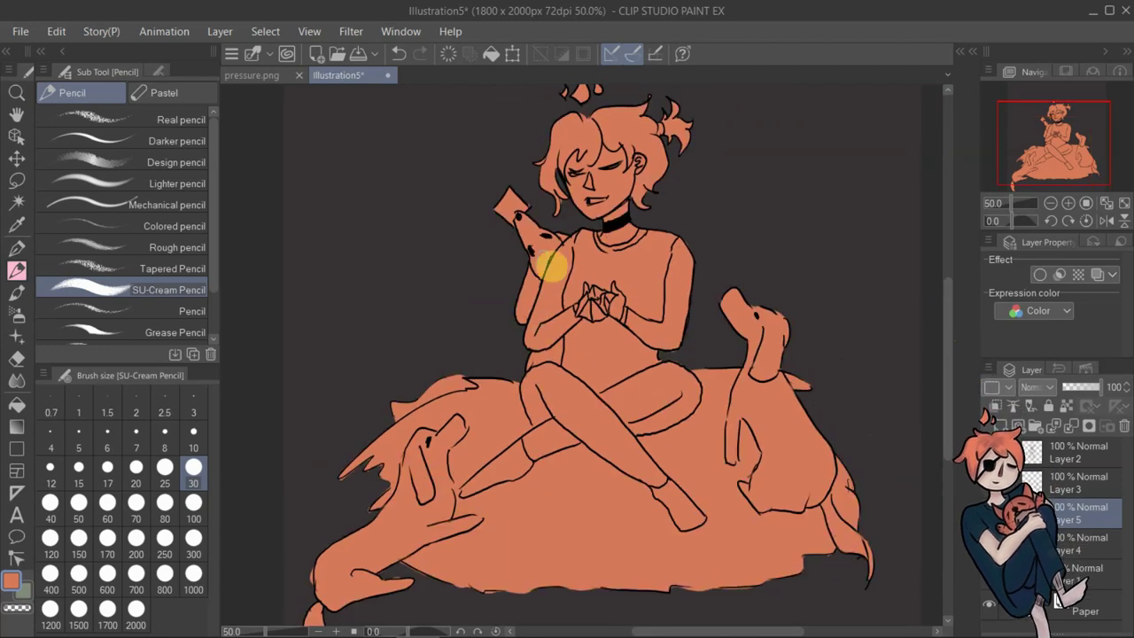
- Clean up the edges of the orange silhouette with a smaller eraser
key("e")
key("bracketleft")
key("bracketleft")
key("bracketleft")
key("bracketleft")
key("bracketleft")
key("bracketleft")
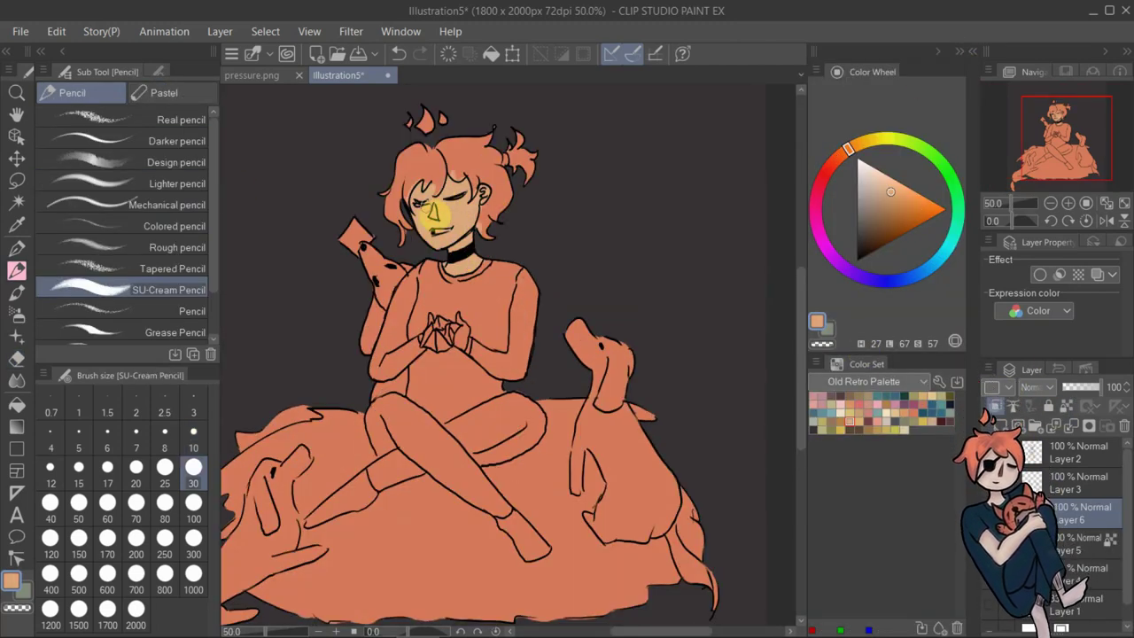
- Blend the brown shading on the face, neck and hands with the Wet bleed blender at size 30
left_click(16, 292)
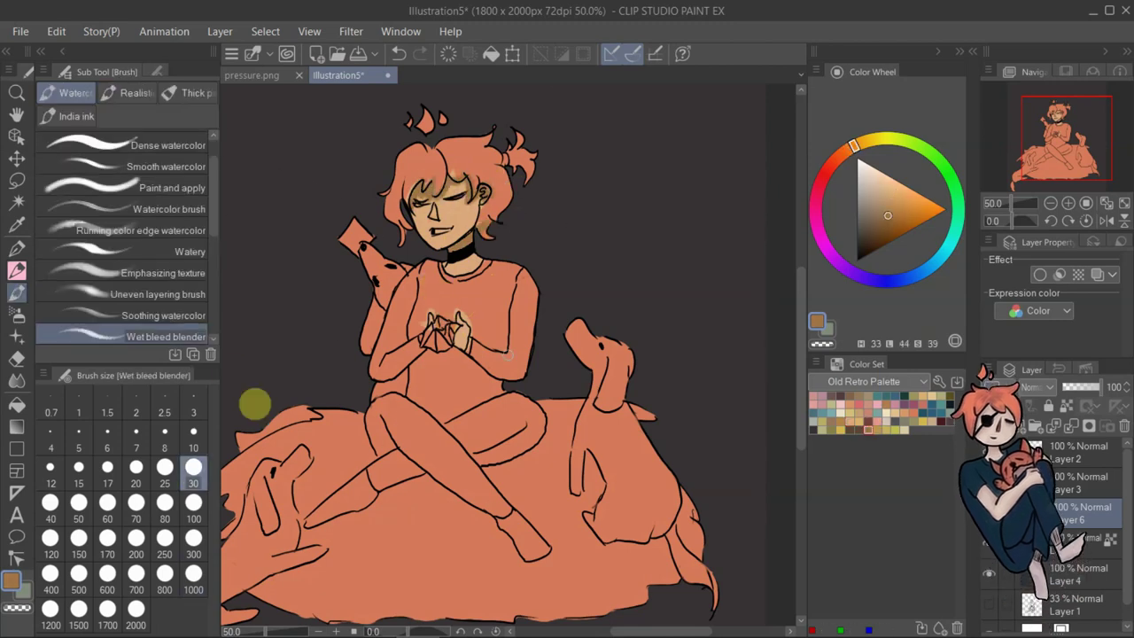
- Paint the hair, ponytail and floating flames in muted purple-pink from the Old Retro Palette
left_click(912, 404)
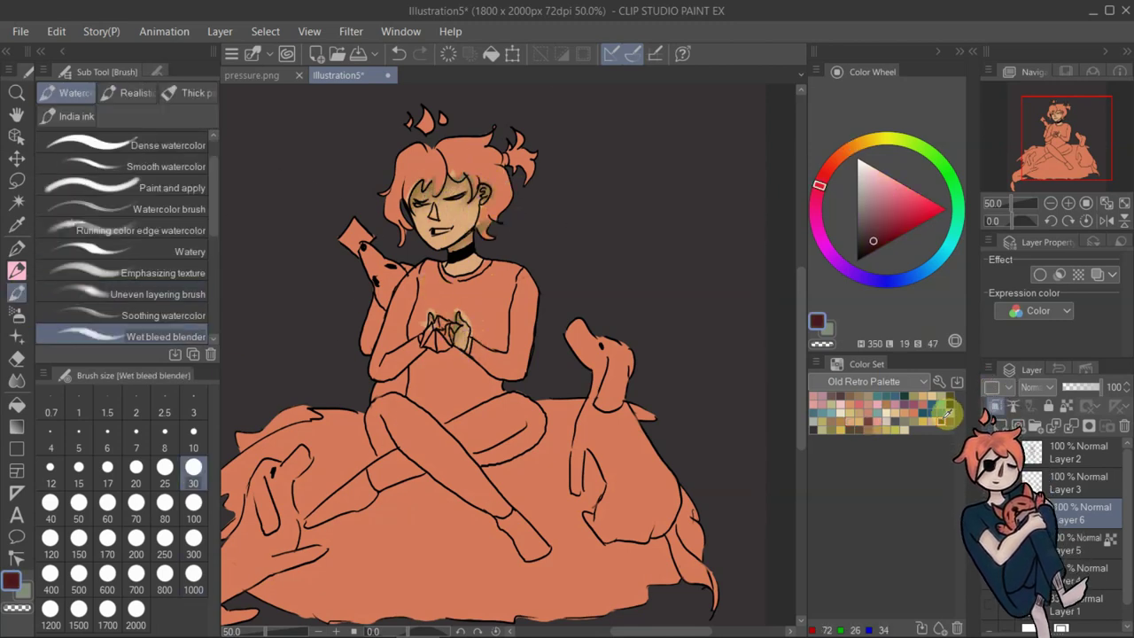
scroll(792, 253, "up", 3)
key("p")
left_click_drag(542, 335, 566, 321)
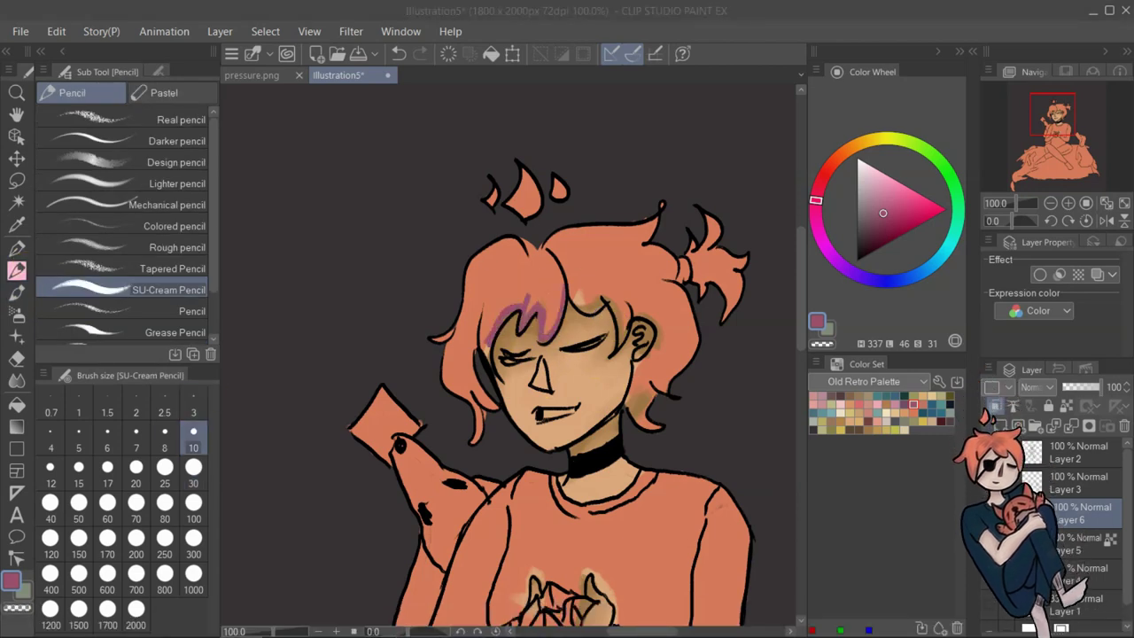
mouse_move(493, 342)
left_mouse_down()
mouse_move(497, 413)
mouse_move(484, 448)
left_mouse_up()
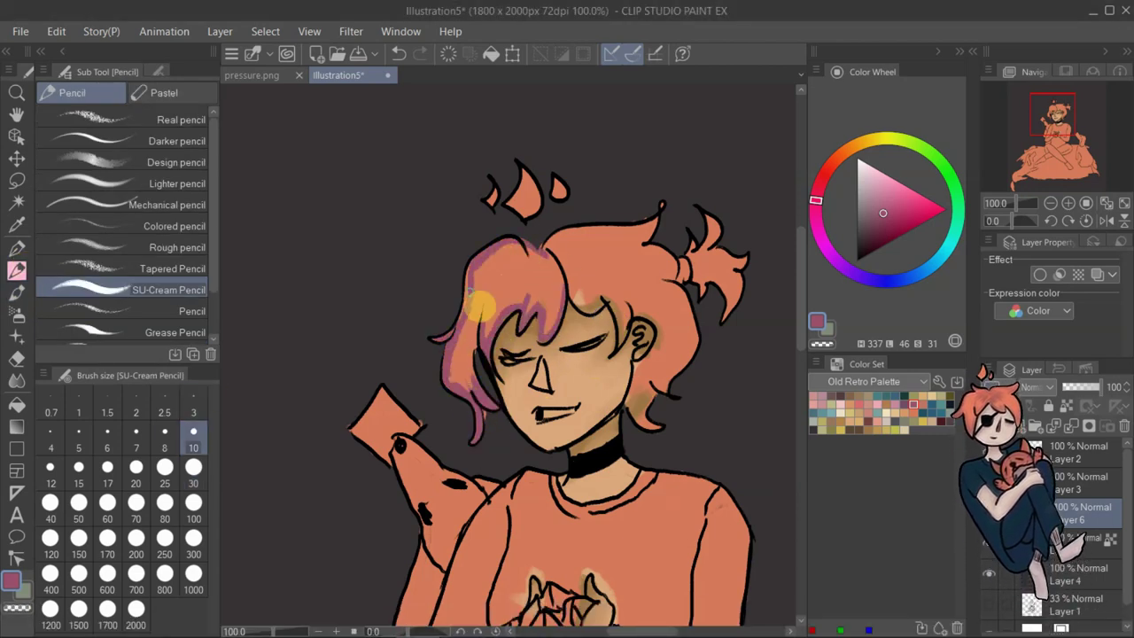
left_click_drag(462, 379, 560, 320)
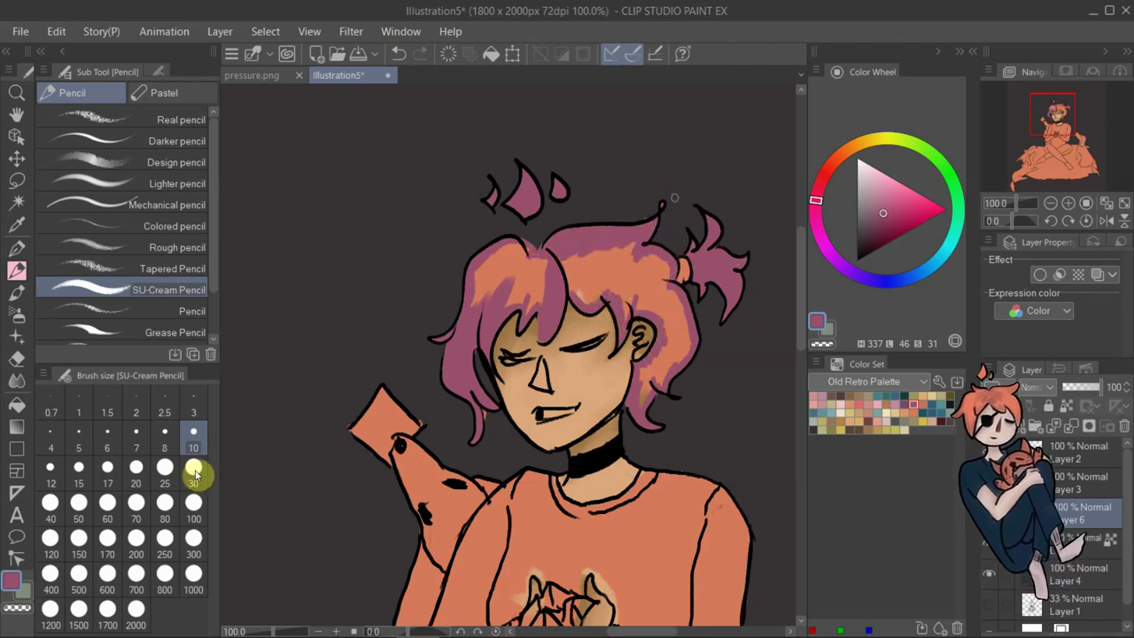
left_click_drag(651, 423, 642, 266)
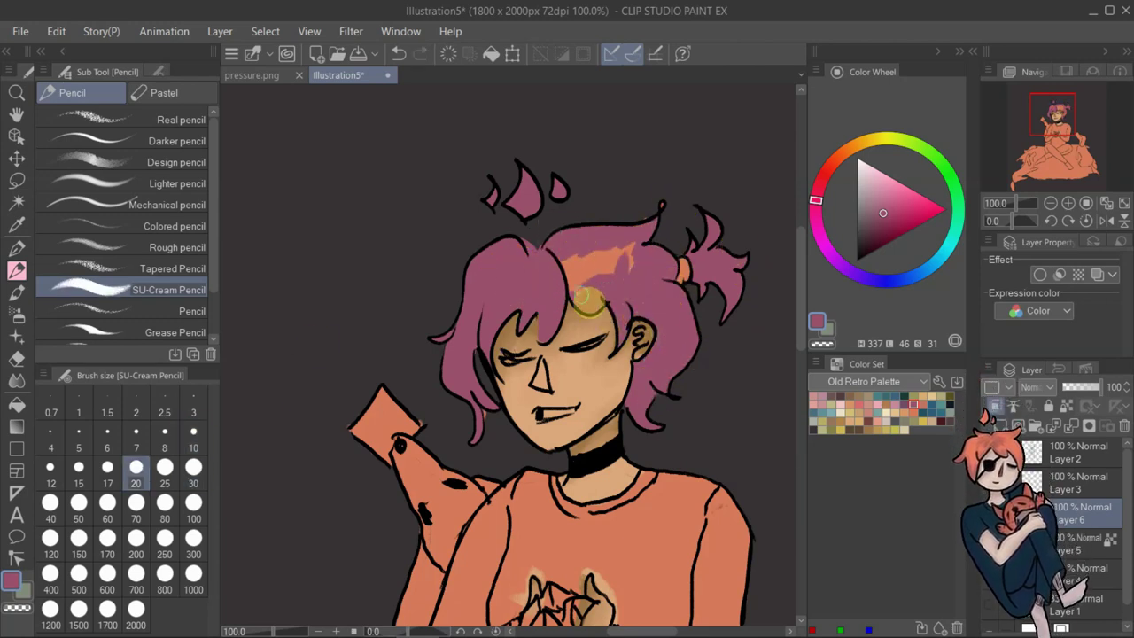
- Clean up the hair colour's edges and paint the hair tie blue with blended shading
key("e")
key("p")
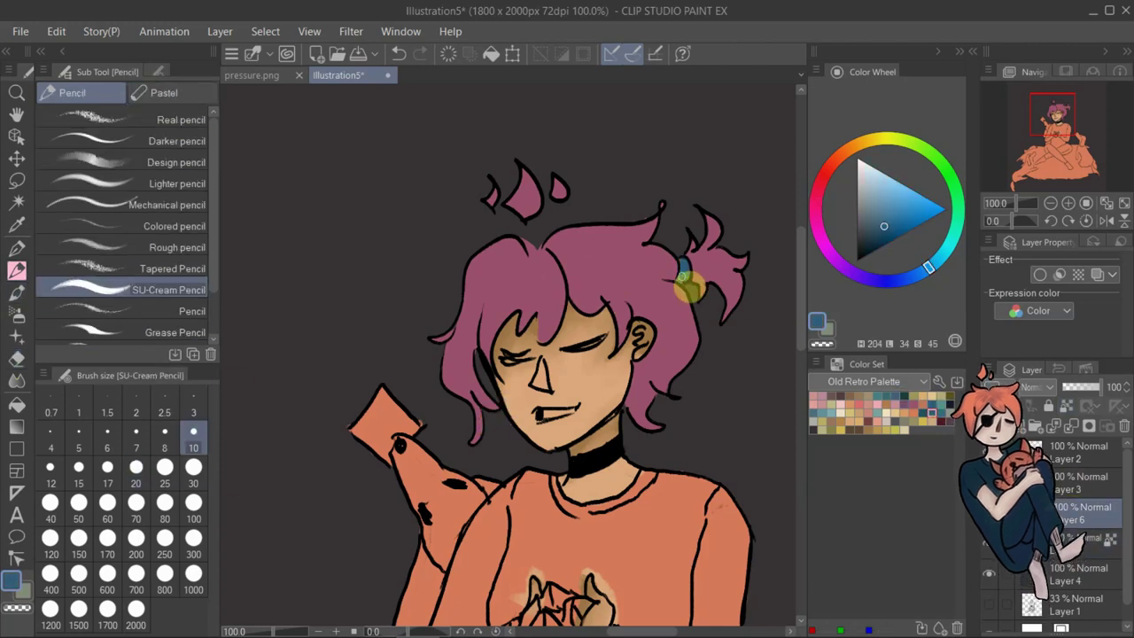
left_click(684, 278, "alt")
key("b")
- Add dark maroon shadows to the hair and flames and blend them with the Wet bleed blender at size 30
key("p")
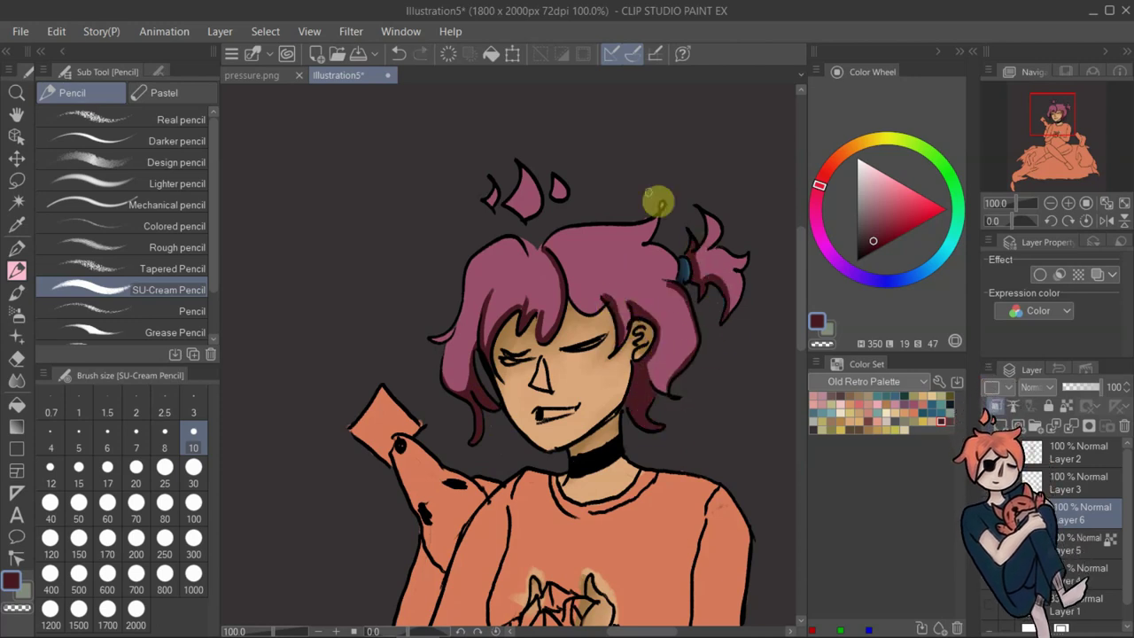
key("b")
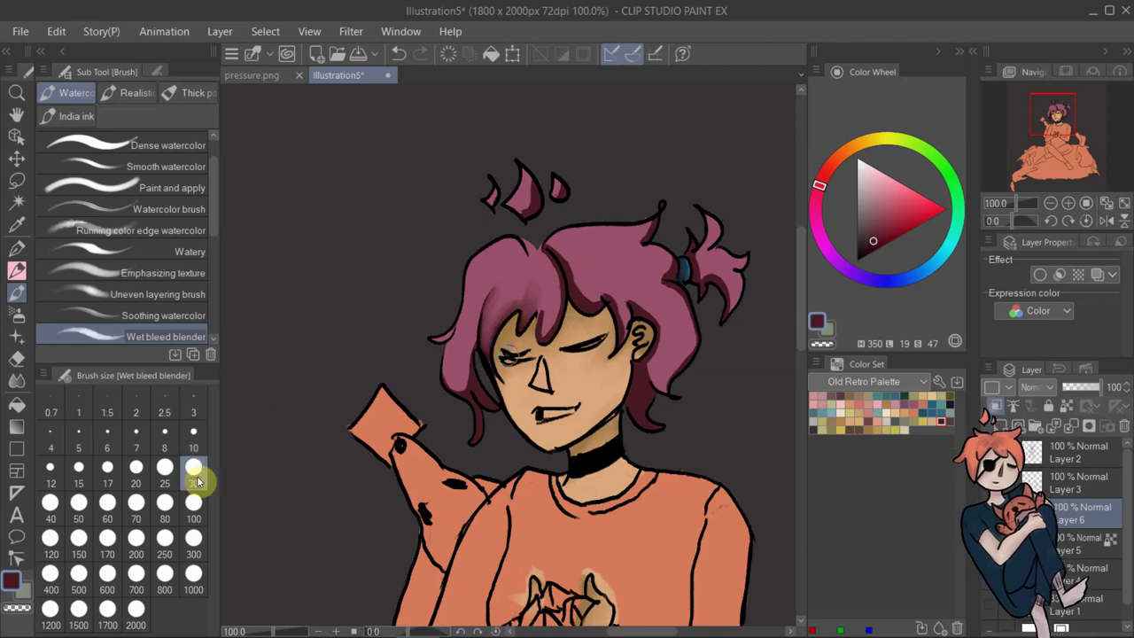
scroll(556, 211, "down", 1)
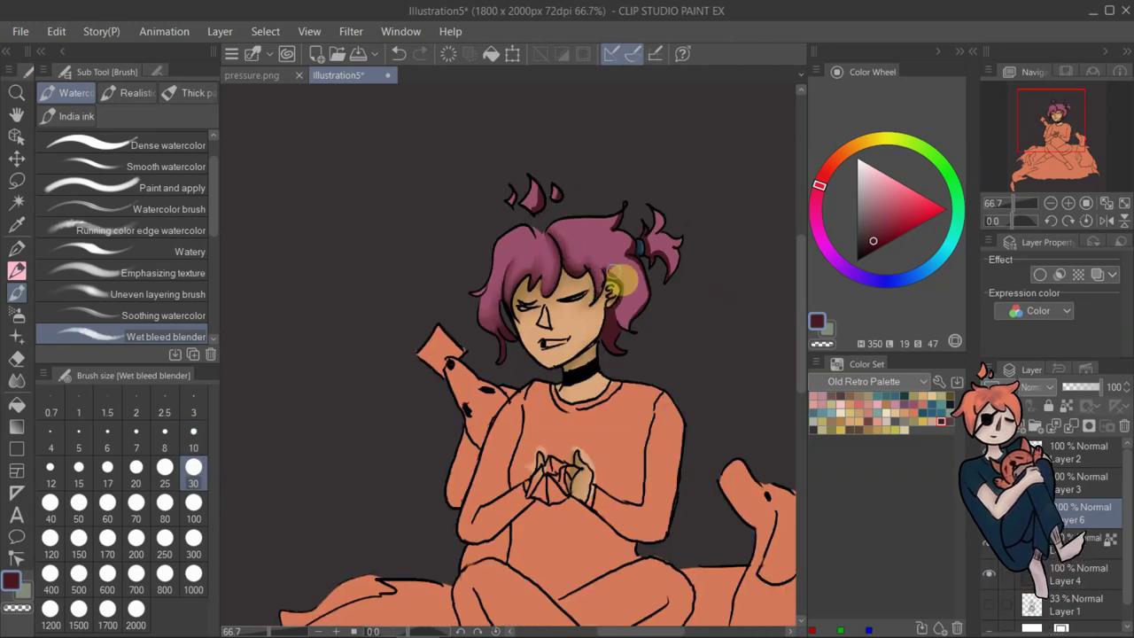
scroll(542, 168, "down", 1)
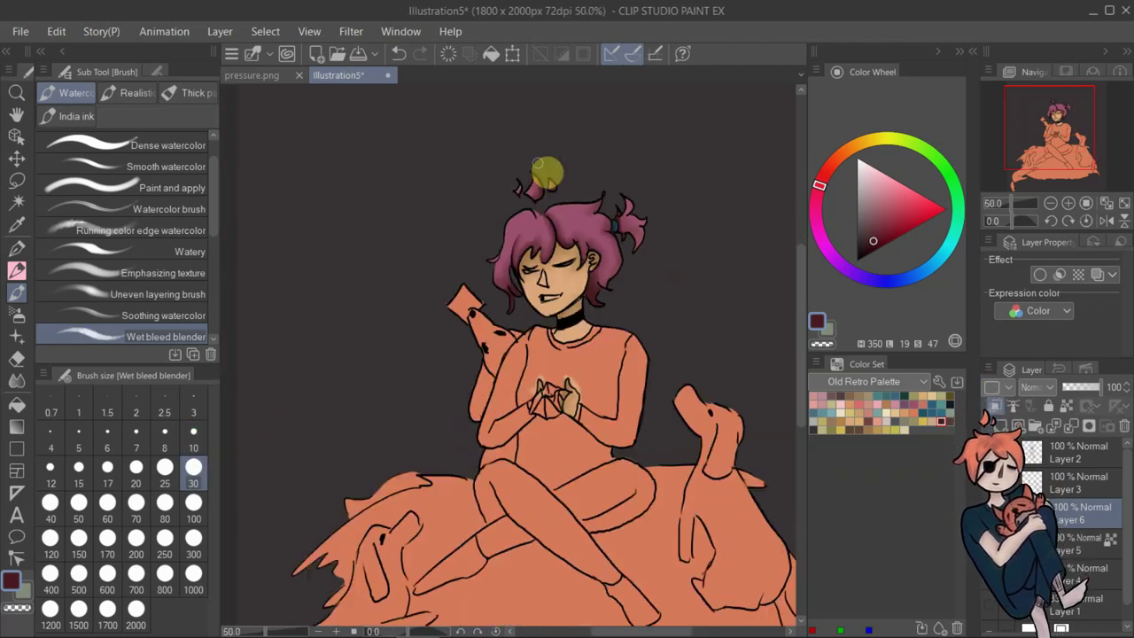
- Try a blue stroke across the sweater on a new layer beneath the skin colours and erase skin colour spilling around the hands
key("p")
left_click_drag(631, 333, 591, 412)
scroll(611, 372, "up", 3)
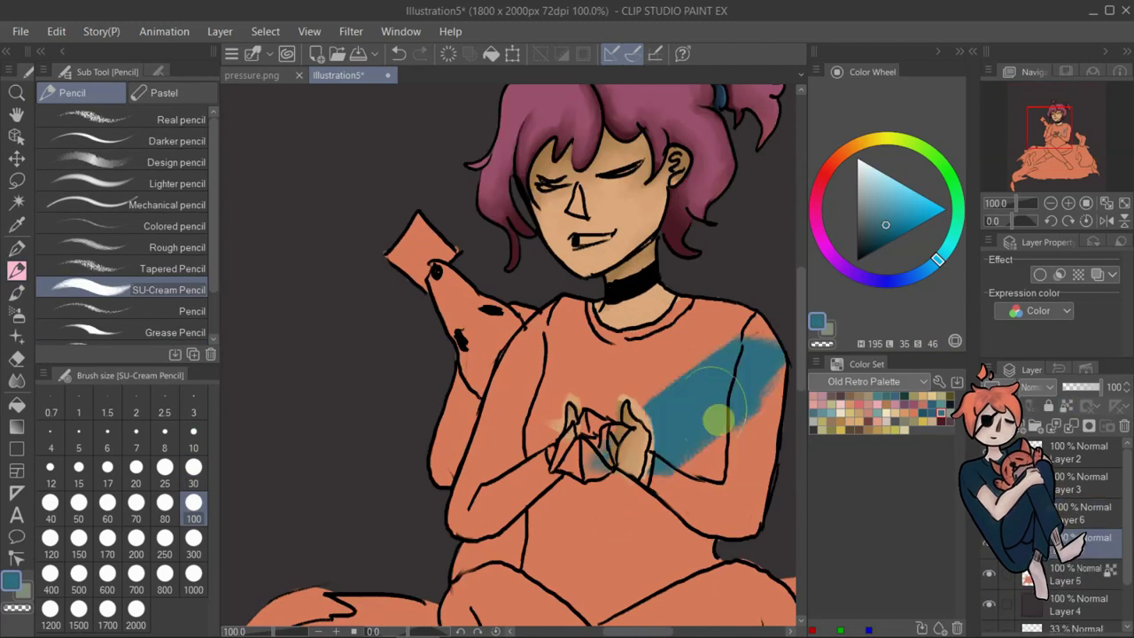
key("e")
left_click_drag(713, 365, 660, 465)
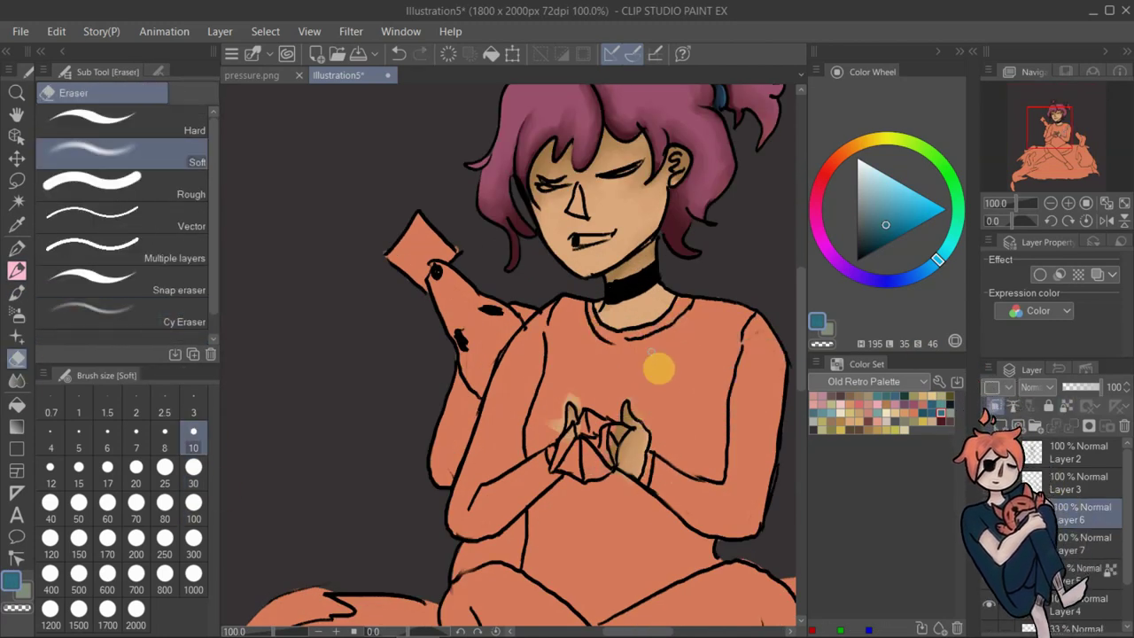
- Paint the sweater teal and the trousers dark navy on the clothing layer, erasing the overflow along the figure's arms
left_click(1067, 536)
key("p")
scroll(682, 394, "down", 1)
mouse_move(621, 336)
left_mouse_down()
mouse_move(641, 473)
mouse_move(801, 455)
mouse_move(545, 431)
left_mouse_up()
mouse_move(531, 496)
left_mouse_down()
mouse_move(584, 511)
mouse_move(547, 467)
mouse_move(454, 445)
mouse_move(440, 457)
mouse_move(525, 474)
mouse_move(648, 467)
left_mouse_up()
left_click(23, 364)
left_click_drag(478, 244, 426, 361)
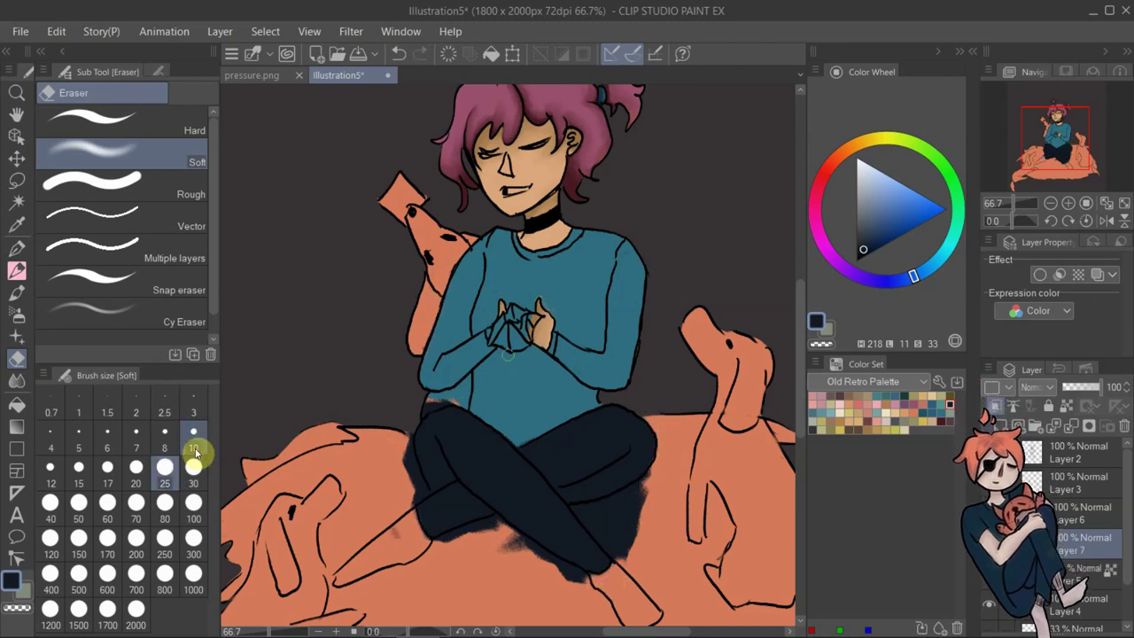
- Add darker teal shadows to the sweater and blend them with the Wet bleed blender at size 30
left_click(921, 412)
key("p")
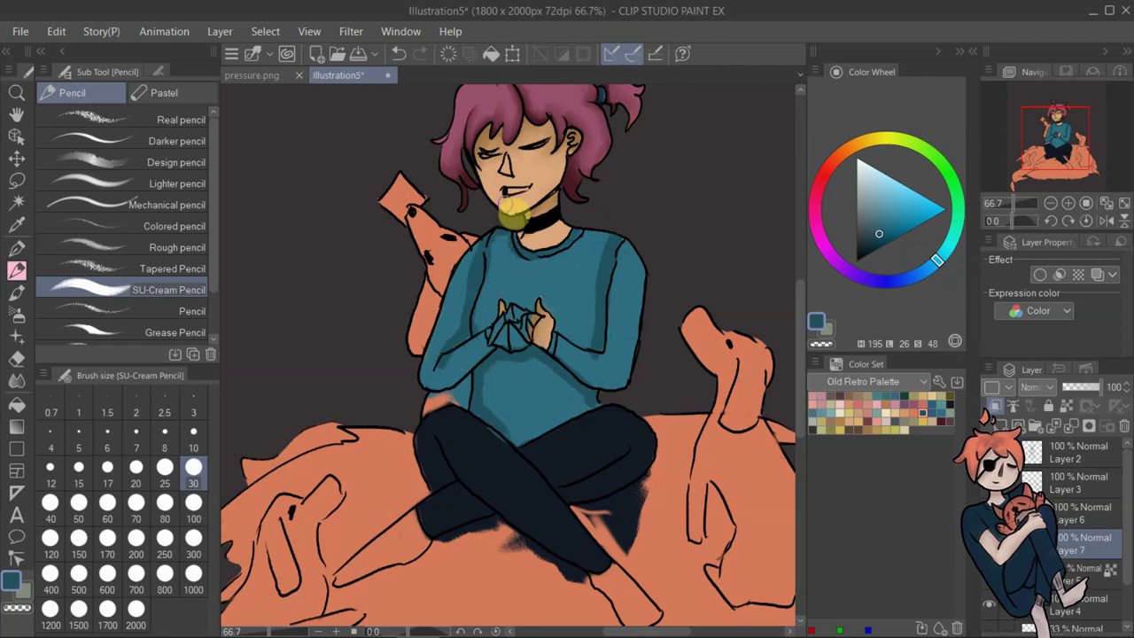
key("b")
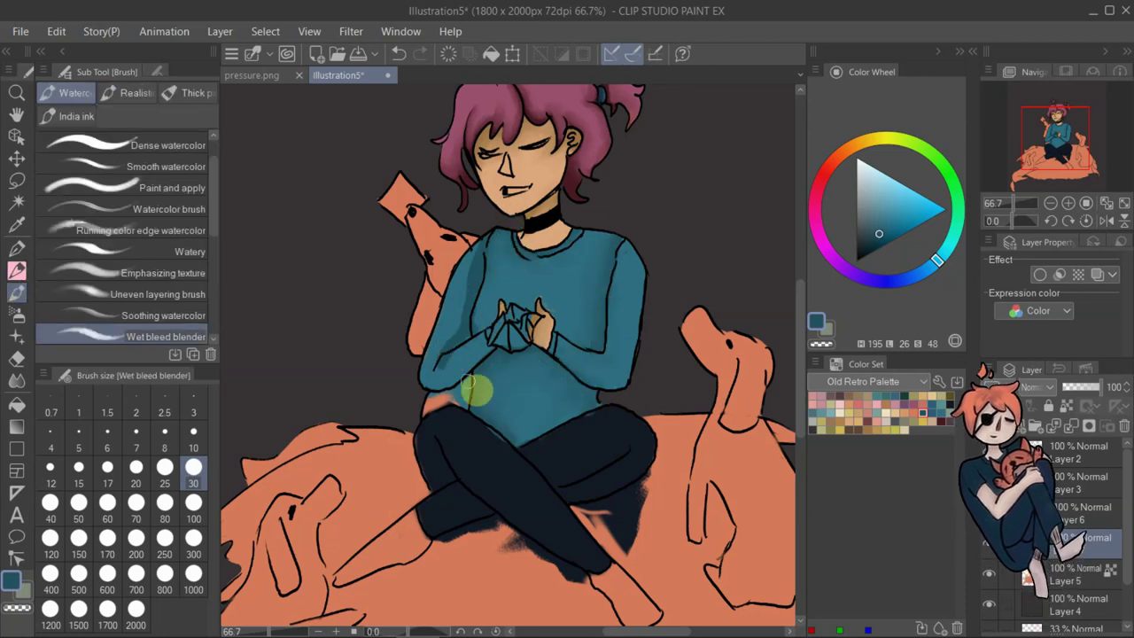
scroll(469, 323, "down", 1)
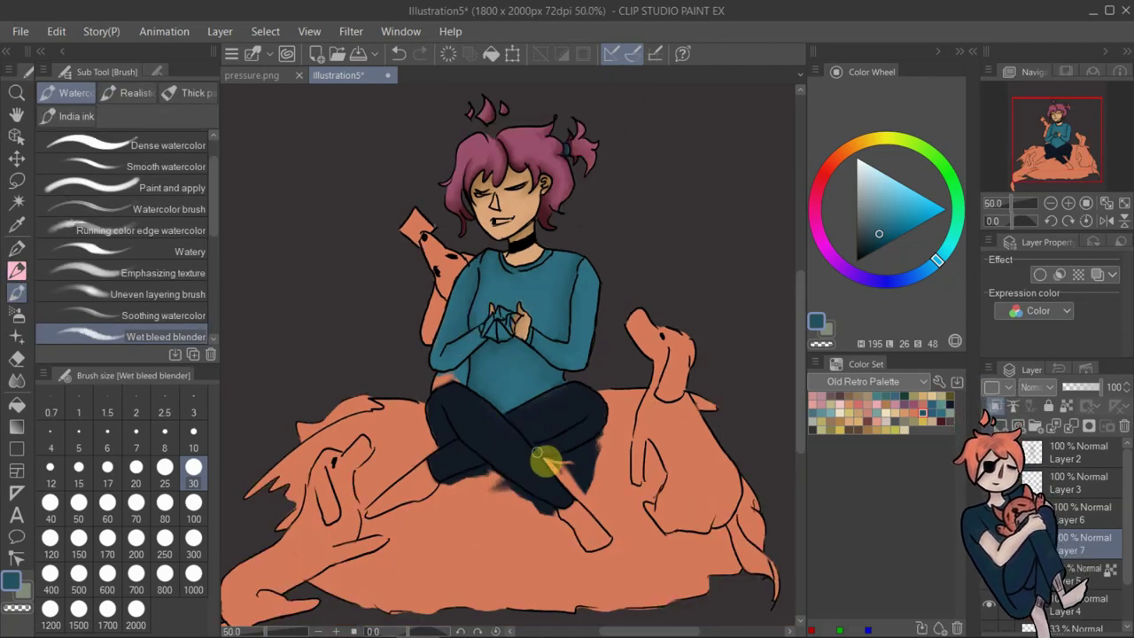
- Paint the sitting dog and the climbing dog dark brown on the clothing layer
left_click(18, 271)
left_click_drag(660, 390, 690, 338)
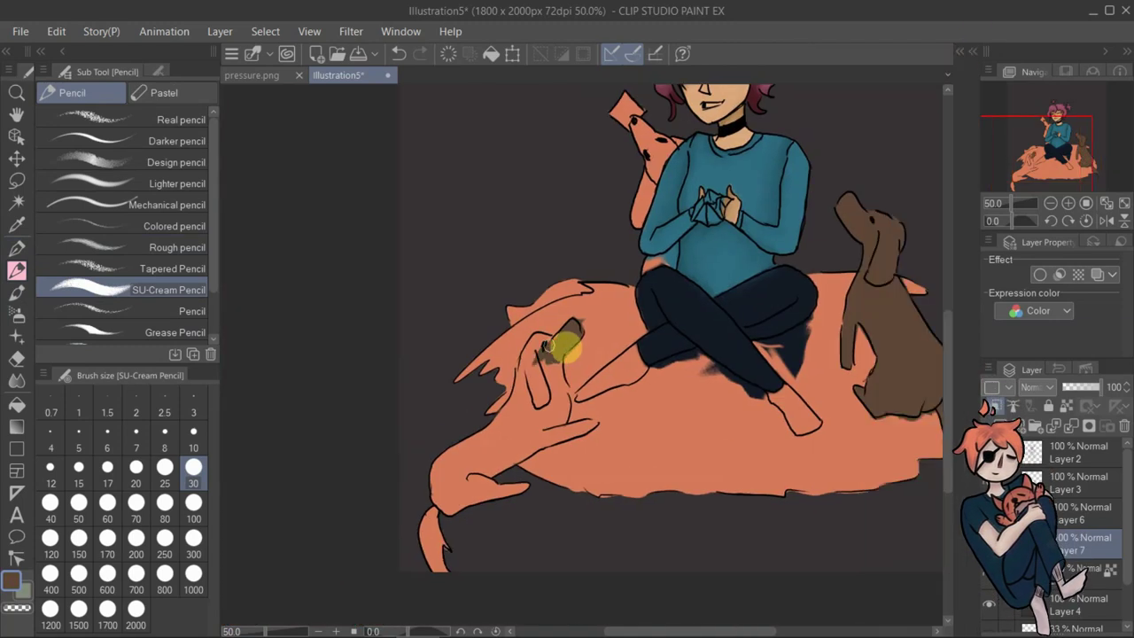
key("bracketleft")
key("bracketleft")
key("bracketleft")
key("bracketleft")
key("bracketleft")
key("bracketleft")
mouse_move(549, 329)
left_mouse_down()
mouse_move(494, 429)
mouse_move(545, 400)
mouse_move(586, 441)
left_mouse_up()
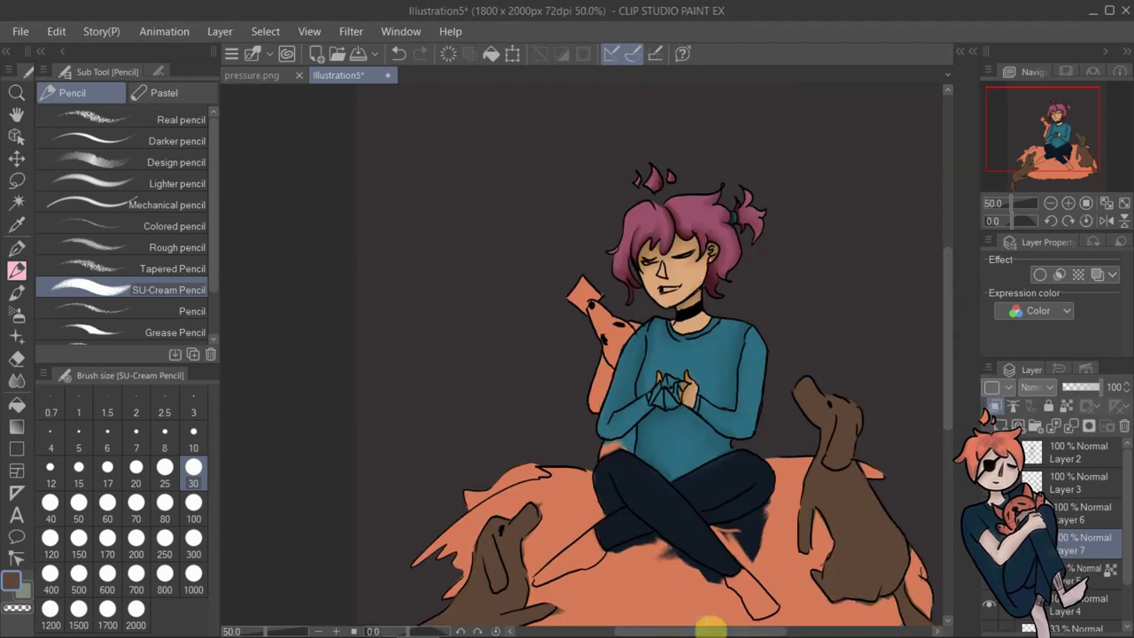
- Paint the dog behind the figure brown and add dark brown shadows to all three dogs with the SU-Cream Pencil
left_click_drag(612, 229, 598, 274)
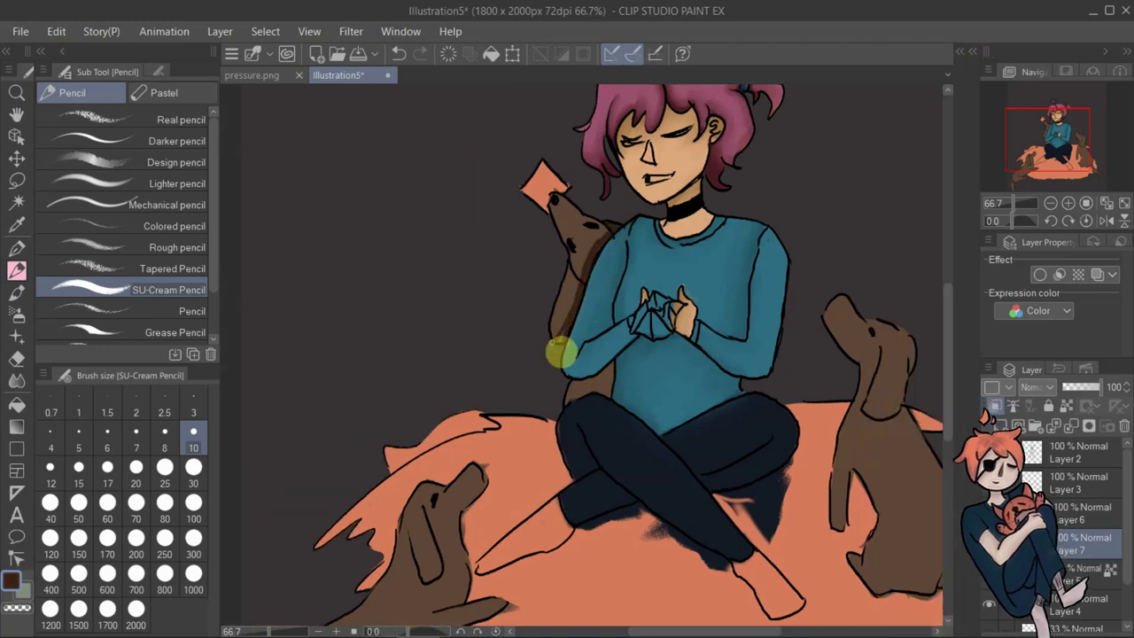
scroll(624, 352, "down", 1)
mouse_move(837, 425)
left_mouse_down()
mouse_move(822, 534)
mouse_move(860, 493)
mouse_move(909, 559)
mouse_move(810, 380)
left_mouse_up()
key("bracketright")
key("bracketright")
key("bracketright")
key("bracketright")
key("bracketright")
key("bracketright")
scroll(496, 354, "down", 2)
left_click_drag(481, 376, 392, 616)
- Blend the dark brown shadows on the dogs with the Wet bleed blender at size 100, reducing it to 30 for small areas
left_click(16, 292)
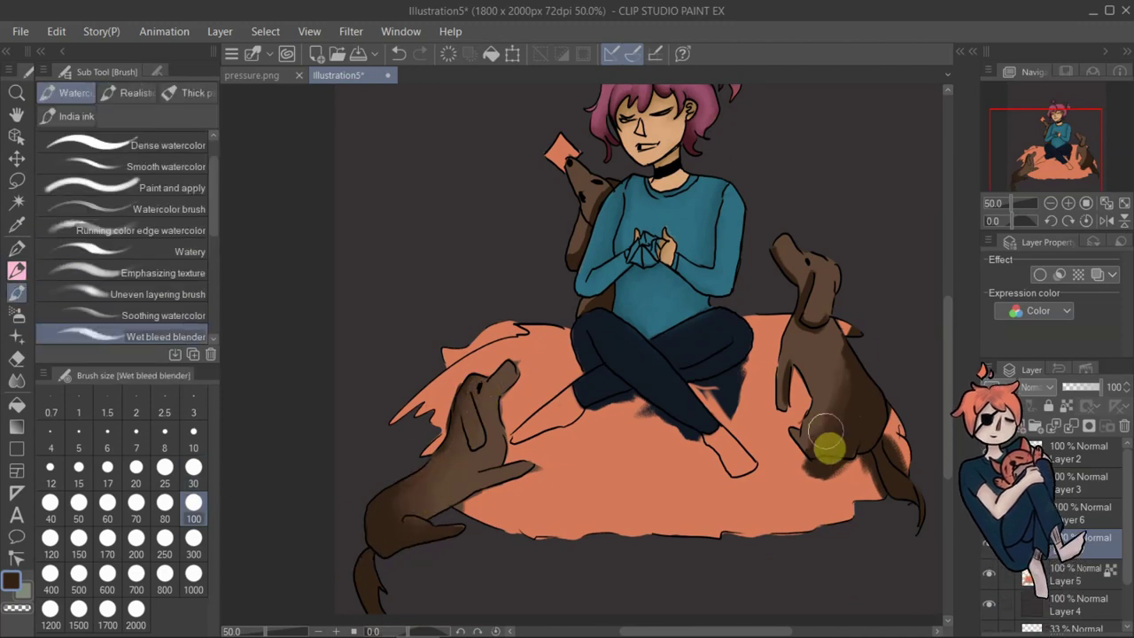
scroll(599, 336, "up", 3)
key("bracketleft")
key("bracketleft")
key("bracketleft")
key("bracketleft")
key("bracketleft")
key("bracketleft")
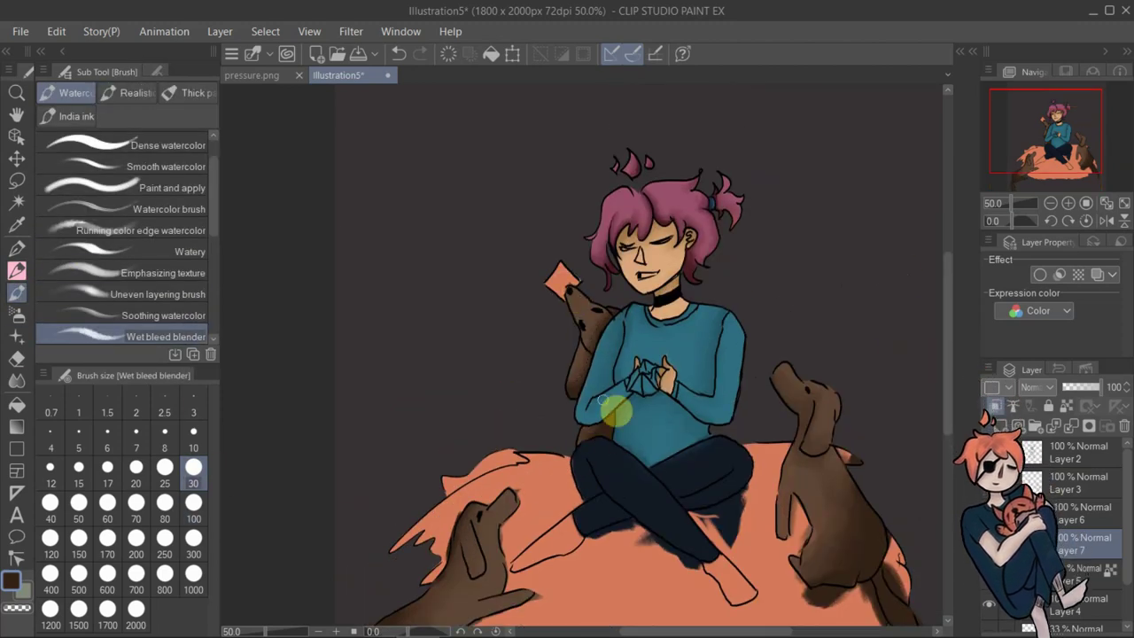
- Paint the figure's two socks solid black with the SU-Cream Pencil at size 10
key("p")
left_click_drag(734, 608, 722, 585)
scroll(722, 585, "up", 2)
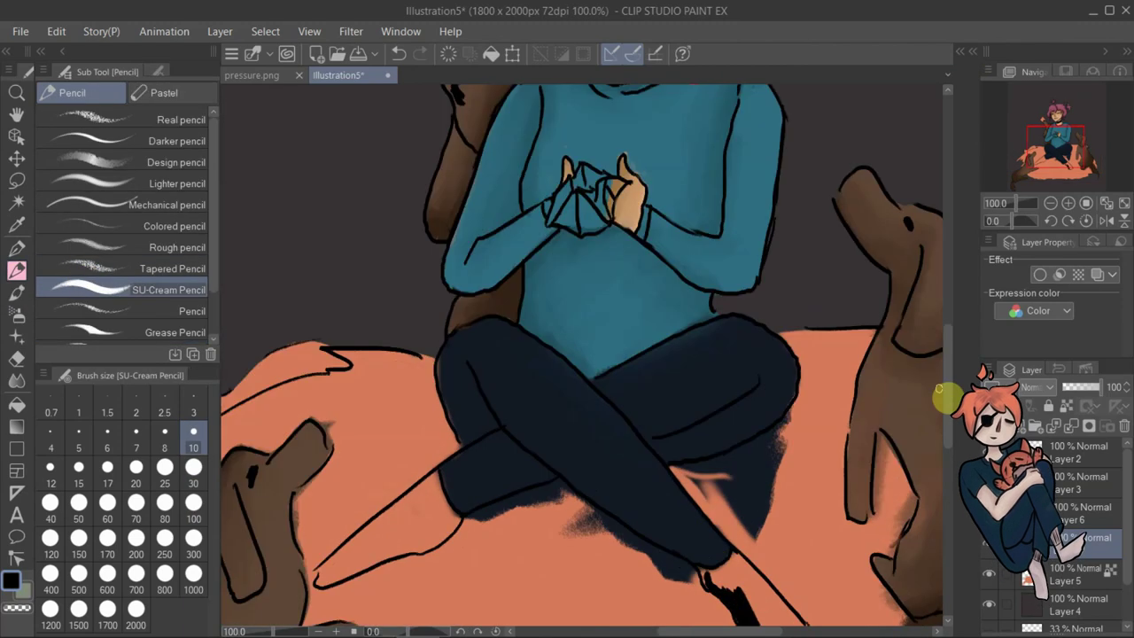
left_click_drag(718, 417, 760, 434)
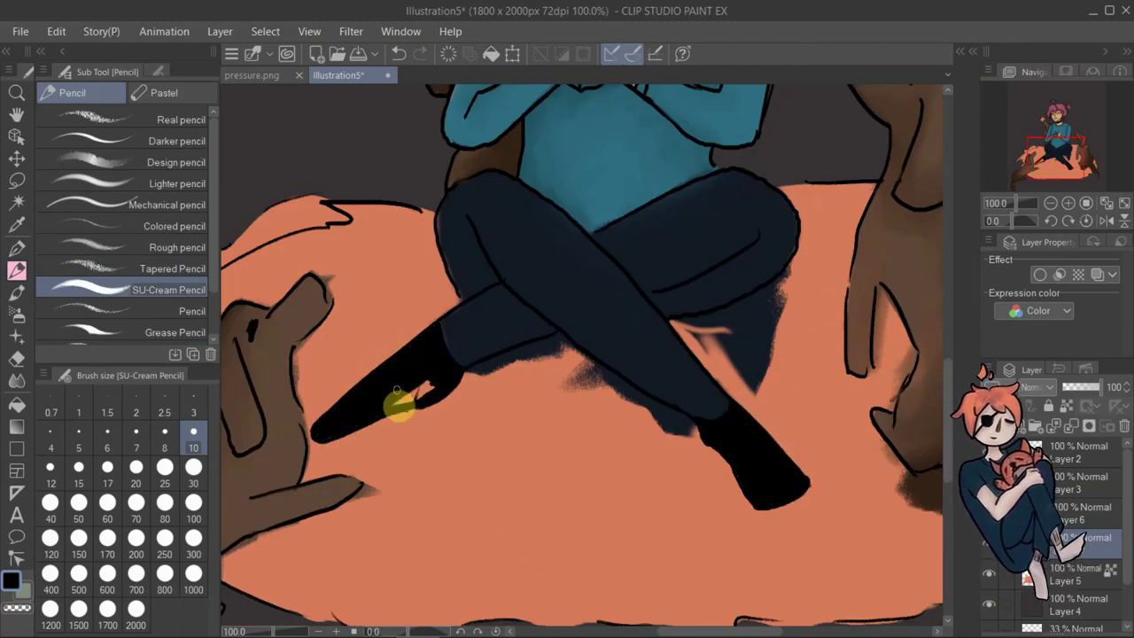
scroll(931, 362, "down", 3)
scroll(697, 620, "up", 3)
- Start painting the mound pale beige on a new layer, covering the brown overflow around the sitting dog's haunches and tail
key("x")
scroll(532, 398, "down", 1)
left_click_drag(390, 523, 416, 429)
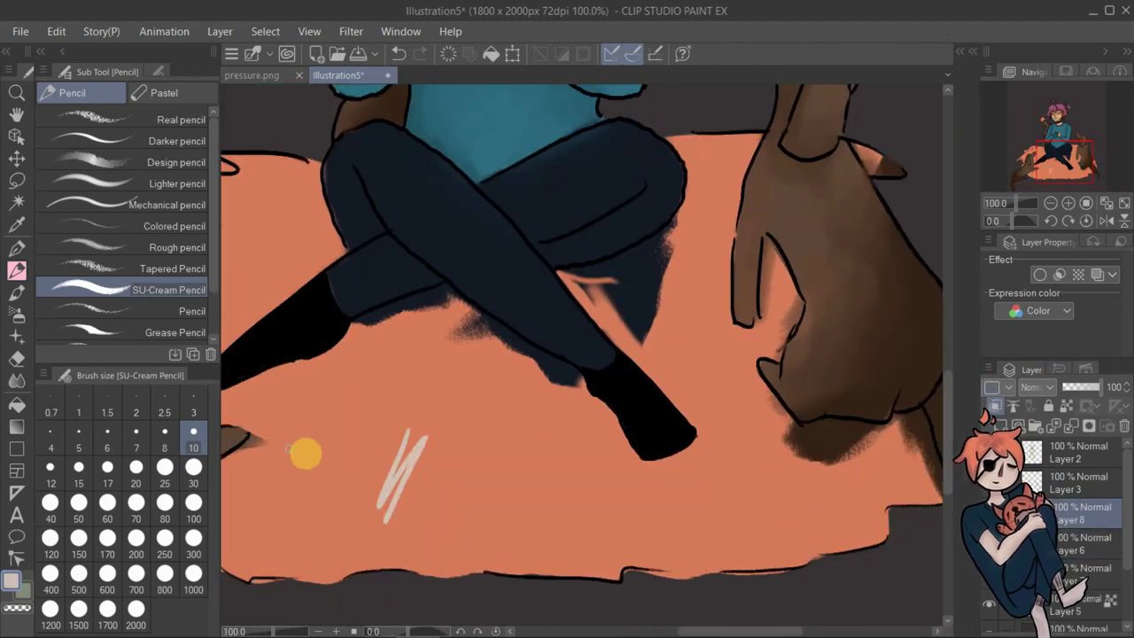
left_click_drag(355, 531, 469, 390)
scroll(607, 502, "down", 2)
scroll(608, 502, "up", 3)
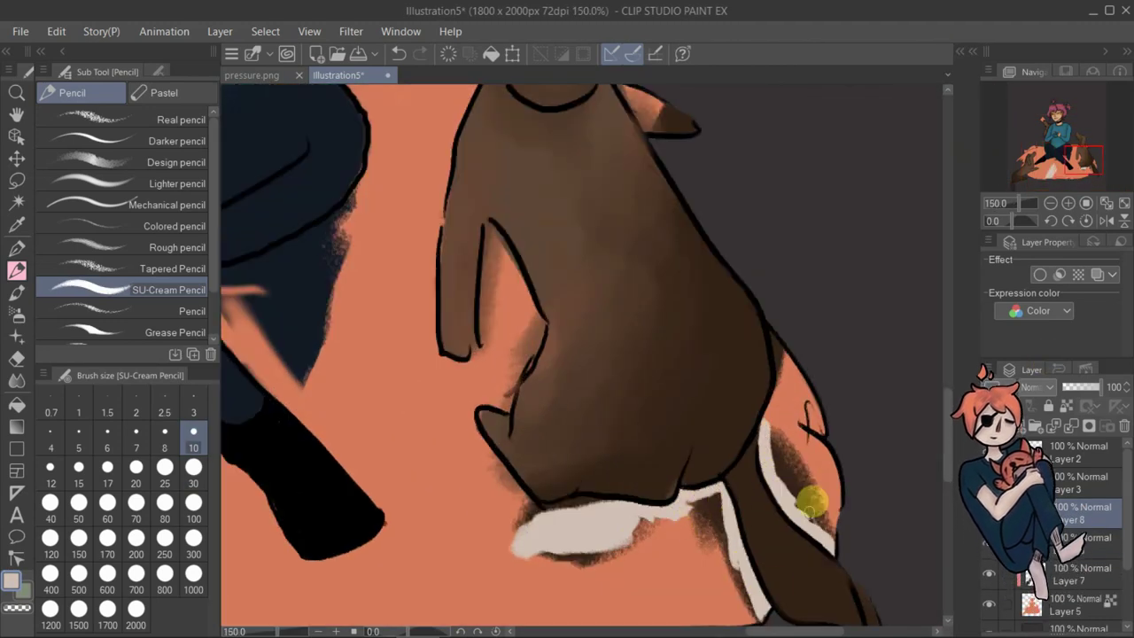
scroll(689, 405, "down", 2)
scroll(688, 405, "up", 2)
scroll(778, 624, "down", 2)
scroll(777, 624, "up", 2)
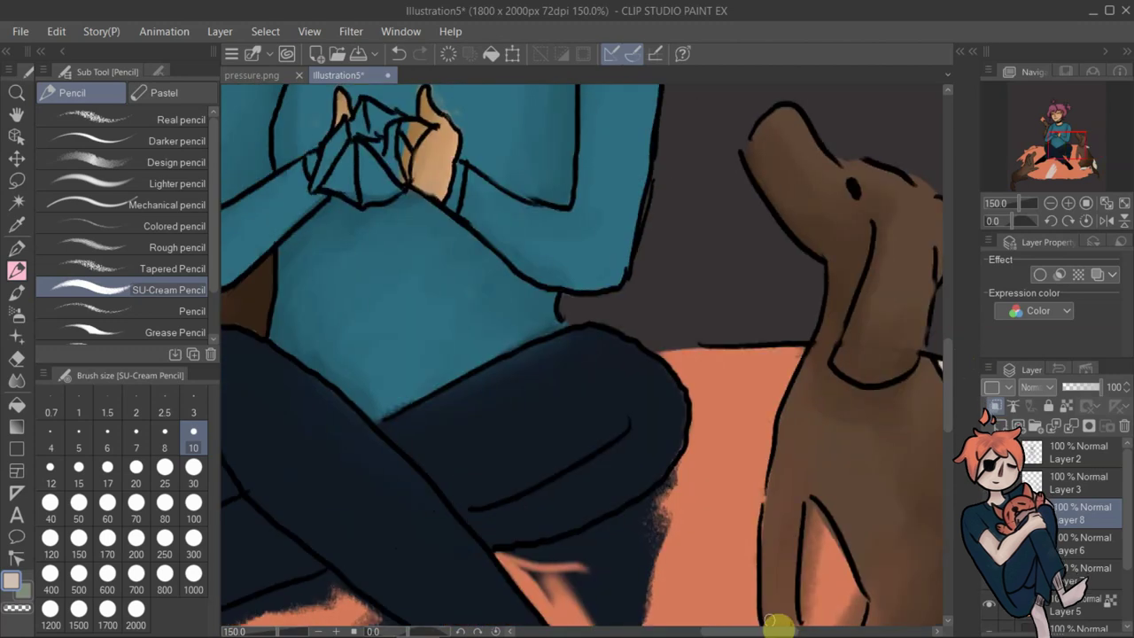
- Paint the mound beige between the crossed legs and the sitting dog, covering the navy overflow and edging around the dog's front legs
left_click_drag(813, 352, 753, 417)
scroll(703, 306, "down", 2)
scroll(702, 306, "up", 2)
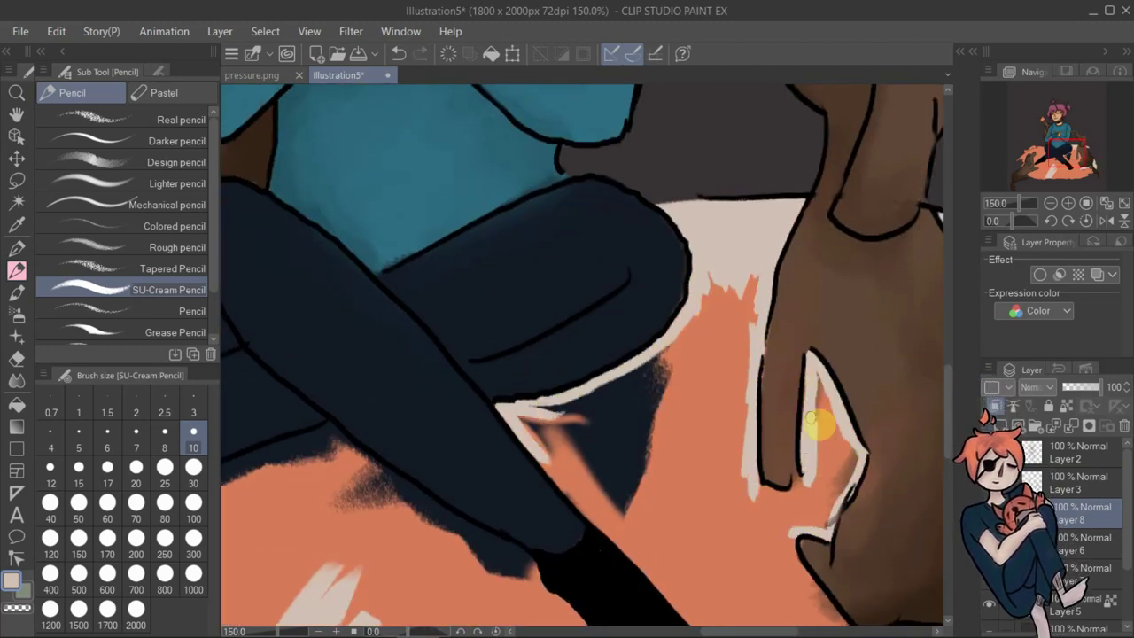
scroll(783, 483, "down", 2)
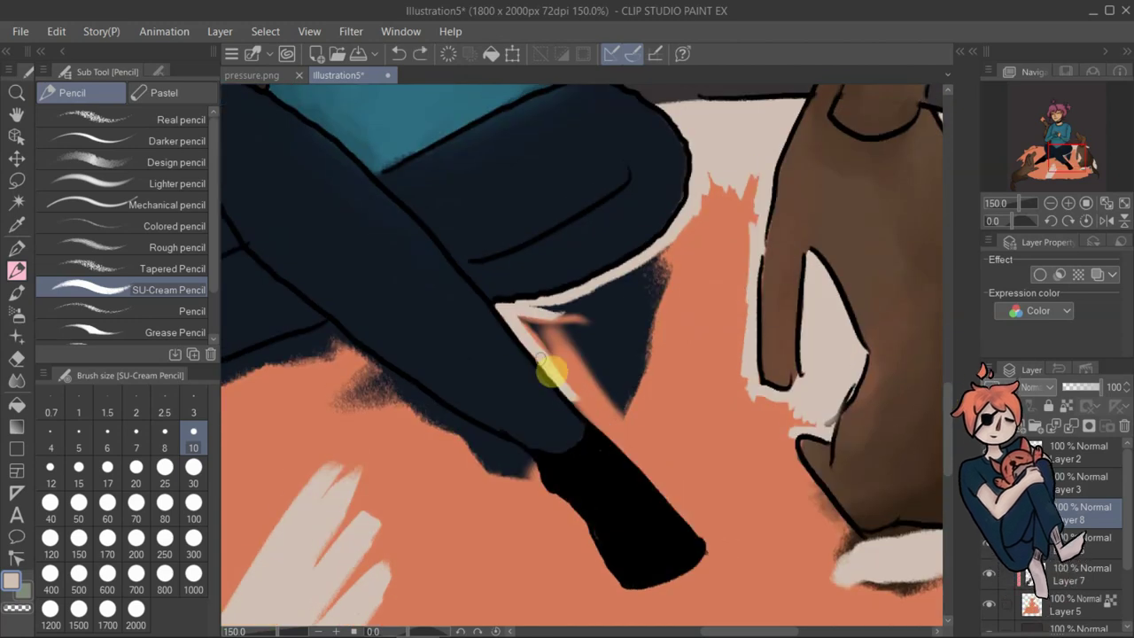
mouse_move(705, 524)
left_mouse_down()
mouse_move(731, 328)
mouse_move(691, 465)
mouse_move(680, 257)
mouse_move(637, 331)
left_mouse_up()
key("ctrl+minus")
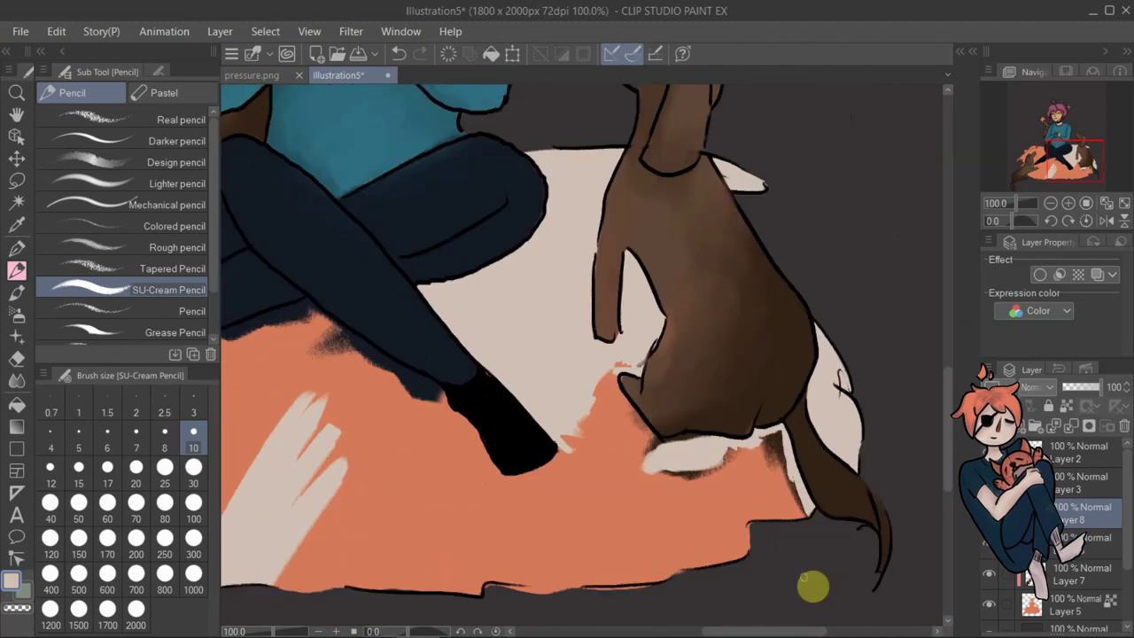
- Fill the area of the mound below the sitting dog with beige at brush size 30, then return to size 10
mouse_move(575, 443)
left_mouse_down()
mouse_move(562, 599)
mouse_move(608, 398)
mouse_move(716, 584)
mouse_move(760, 465)
mouse_move(739, 505)
left_mouse_up()
key("bracketright")
key("bracketright")
key("bracketright")
key("bracketright")
key("bracketright")
key("bracketright")
key("bracketleft")
key("bracketleft")
key("bracketleft")
key("bracketleft")
key("bracketleft")
key("bracketleft")
- Edge the mound in beige around the figure's legs and socks and around the climbing dog's head, chest and paw
left_click_drag(751, 622, 713, 625)
mouse_move(545, 328)
left_mouse_down()
mouse_move(663, 393)
mouse_move(431, 377)
left_mouse_up()
left_click_drag(734, 630, 666, 621)
left_click_drag(381, 532, 527, 453)
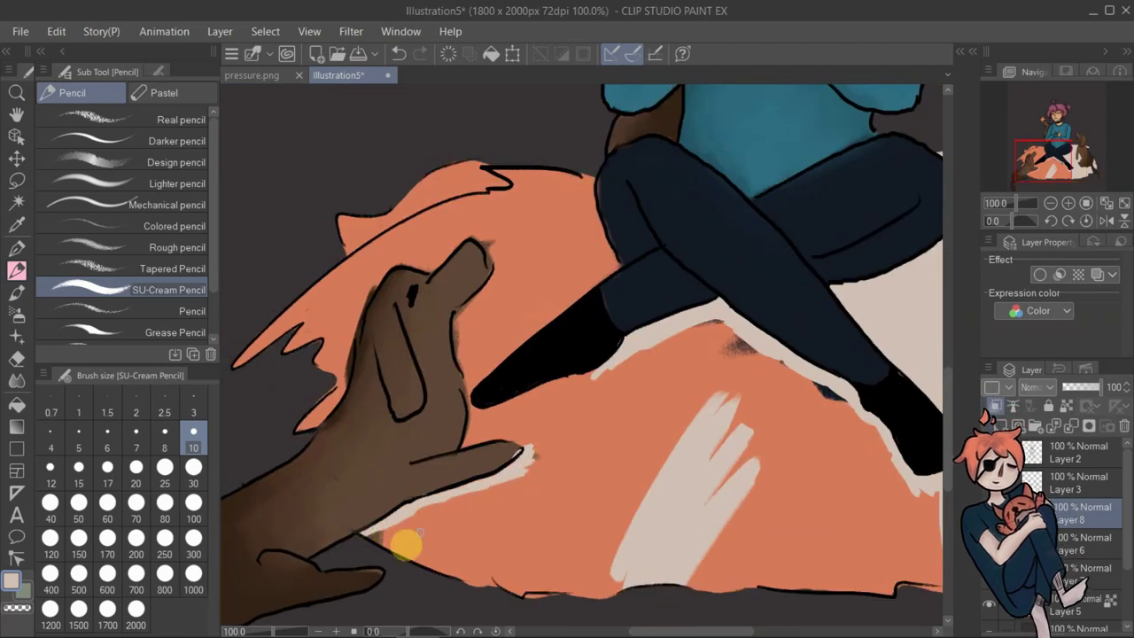
left_click_drag(350, 296, 328, 431)
mouse_move(364, 319)
left_mouse_down()
mouse_move(468, 245)
mouse_move(478, 454)
mouse_move(607, 361)
mouse_move(610, 382)
left_mouse_up()
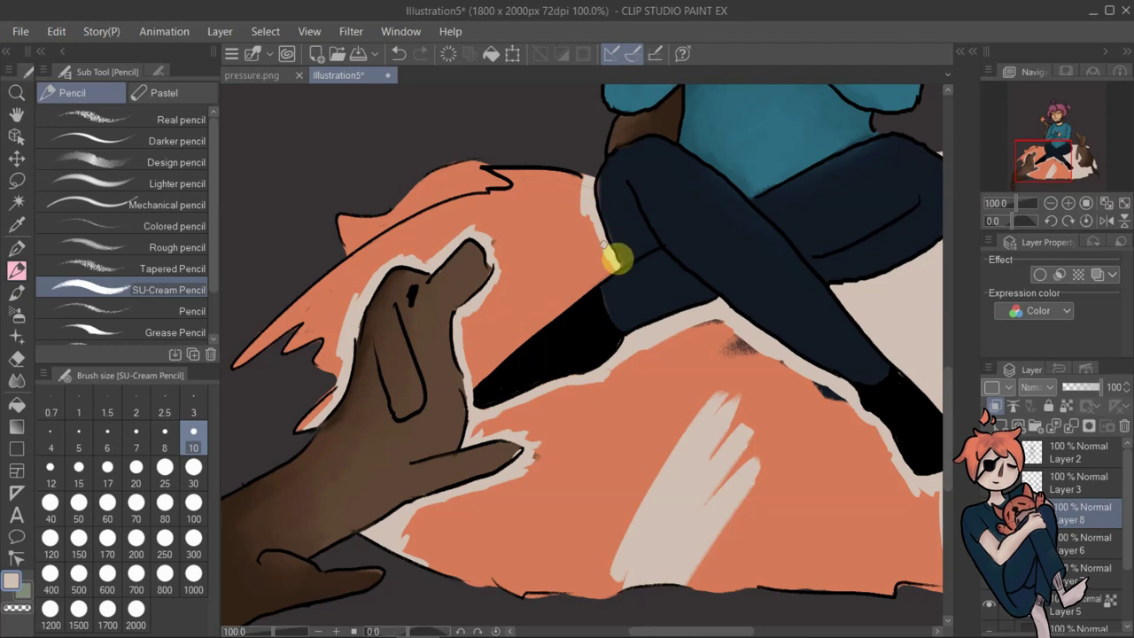
- Fill the remaining orange areas of the mound with beige at brush size 30
key("bracketright")
key("bracketright")
key("bracketright")
key("bracketright")
key("bracketright")
key("bracketright")
scroll(620, 310, "right", 2)
mouse_move(691, 392)
left_mouse_down()
mouse_move(580, 572)
mouse_move(771, 494)
mouse_move(668, 471)
mouse_move(607, 334)
mouse_move(513, 469)
mouse_move(486, 398)
mouse_move(379, 603)
left_mouse_up()
scroll(620, 576, "up", 3)
scroll(561, 526, "left", 3)
mouse_move(562, 526)
left_mouse_down()
mouse_move(560, 430)
mouse_move(589, 392)
left_mouse_up()
- Paint the dog's paper, the folded paper in the figure's hands and the mound's remaining small gaps beige at size 10
scroll(552, 299, "down", 3)
scroll(531, 417, "down", 3)
scroll(532, 417, "up", 4)
left_click(193, 447)
mouse_move(479, 354)
left_mouse_down()
mouse_move(532, 319)
mouse_move(442, 283)
left_mouse_up()
scroll(734, 463, "down", 3)
mouse_move(734, 463)
left_mouse_down()
mouse_move(760, 431)
mouse_move(704, 454)
mouse_move(753, 488)
mouse_move(759, 473)
left_mouse_up()
scroll(944, 398, "down", 4)
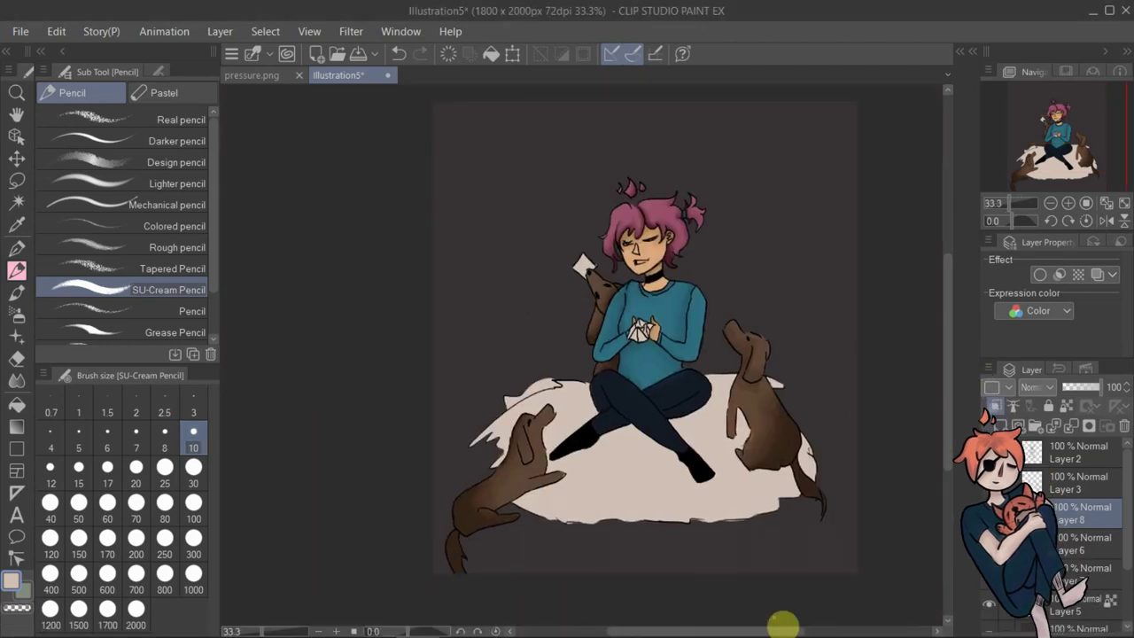
- Add greyish-brown shadows to the mound at size 30 and blend them with the Wet bleed blender at size 100
scroll(576, 359, "up", 1)
left_click(193, 482)
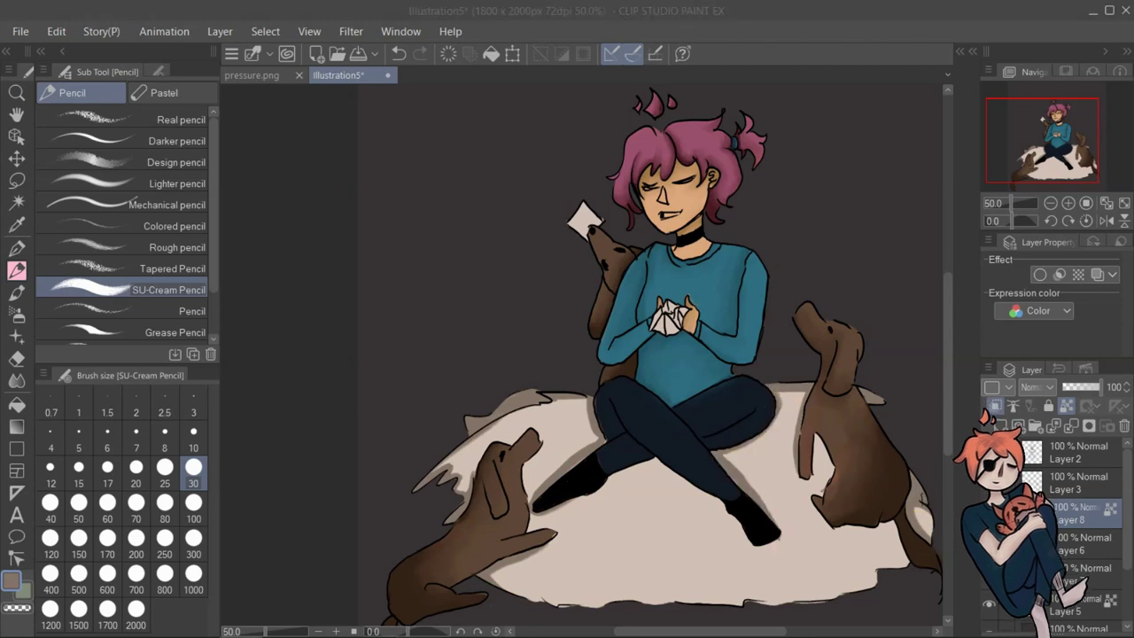
key("b")
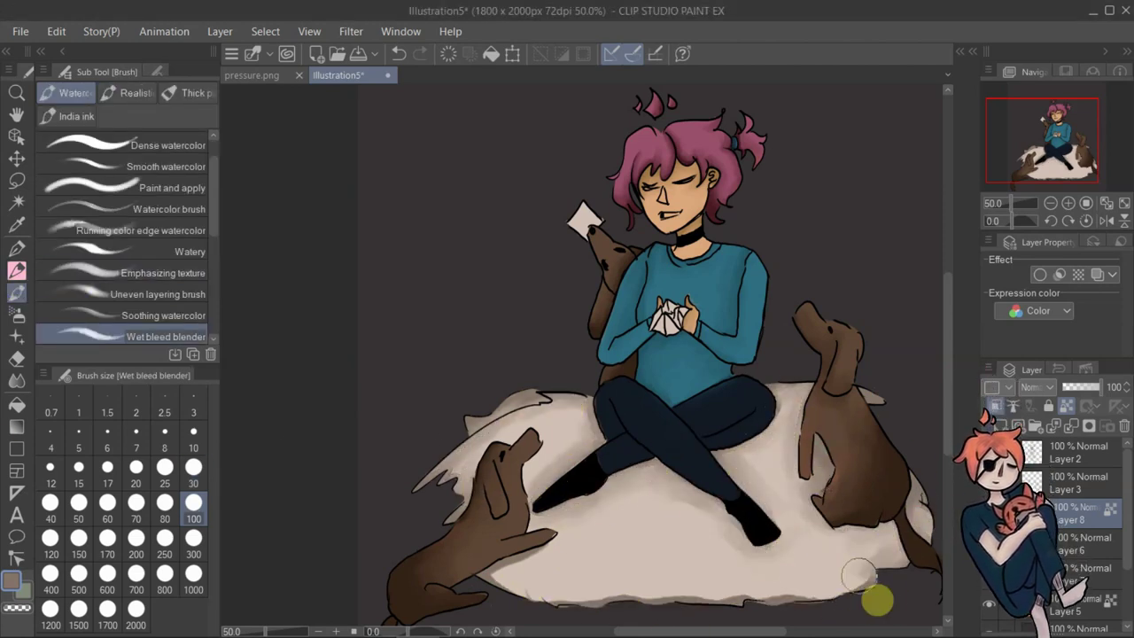
- Add a new layer on top and letter a coral P beside the figure's head with the SU-Cream Pencil at size 30
scroll(761, 403, "down", 1)
key("ctrl+shift+n")
key("p")
left_click(169, 290)
left_click(193, 467)
left_click_drag(570, 210, 603, 294)
- Try lettering i, C and K in an arc over the figure's head, then undo those three letters
left_click_drag(626, 178, 632, 217)
left_click_drag(715, 160, 709, 186)
left_click_drag(813, 187, 806, 246)
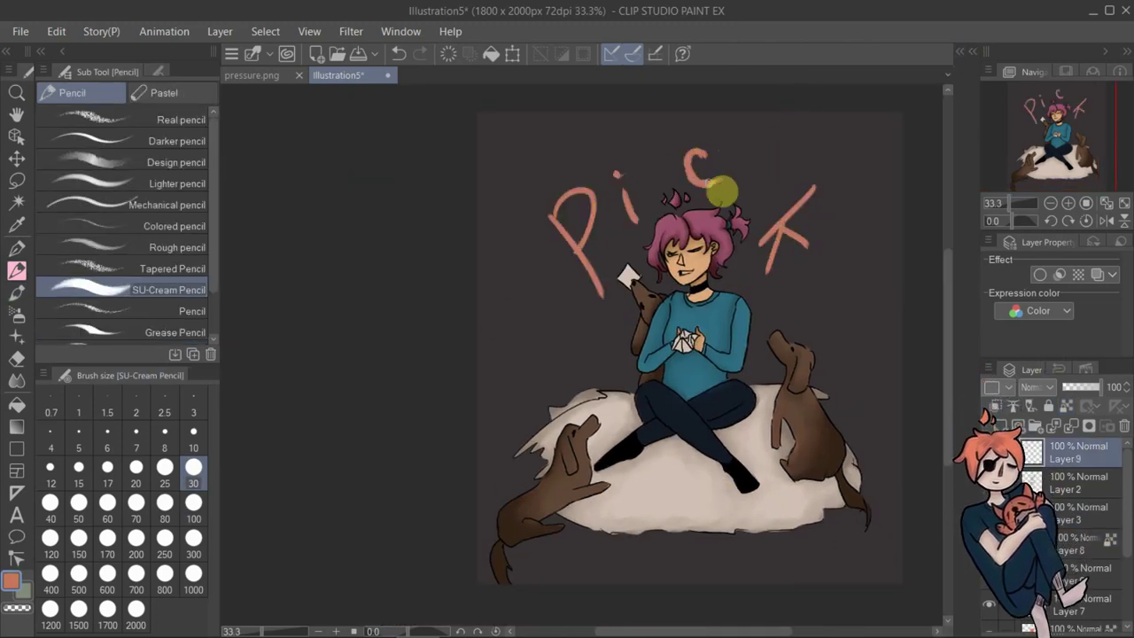
key("ctrl+z")
key("ctrl+z")
key("ctrl+z")
key("ctrl+z")
- Letter K, i and C in coral, spaced more widely around the figure's head to complete the word PICK
left_click_drag(833, 210, 760, 281)
left_click_drag(852, 235, 814, 306)
left_click_drag(658, 145, 662, 181)
left_click(653, 122)
left_click_drag(771, 154, 760, 187)
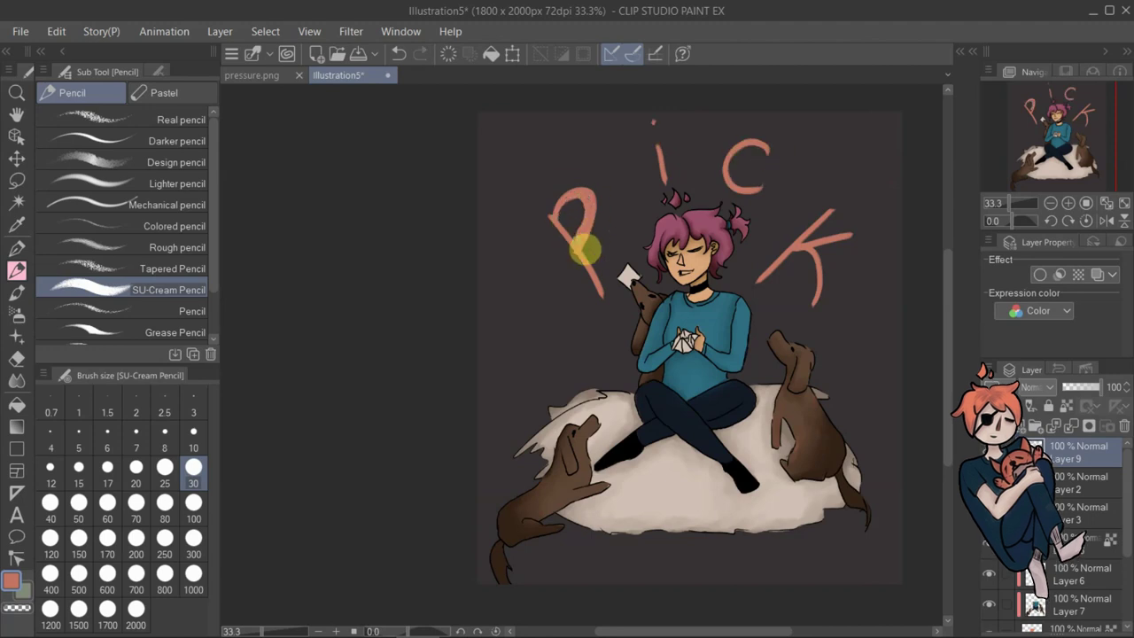
- Add serifs to the PICK letters at brush size 10 and sign the illustration in its lower corner
key("bracketleft")
key("bracketleft")
key("bracketleft")
key("bracketleft")
key("bracketleft")
key("bracketleft")
mouse_move(802, 536)
left_mouse_down()
mouse_move(866, 563)
mouse_move(904, 567)
left_mouse_up()
- Paint a dark purple outline around the figure, dogs and mound at size 30 on a new layer just above the background
scroll(1090, 549, "down", 3)
left_click(964, 54)
left_click(961, 53)
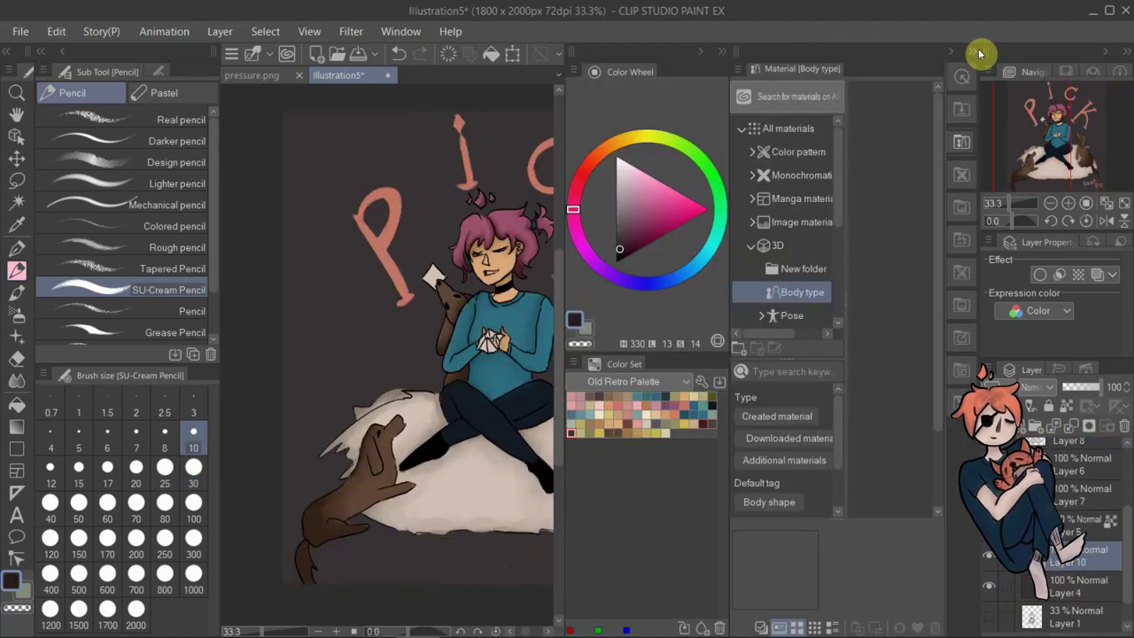
key("bracketright")
key("bracketright")
key("bracketright")
key("bracketright")
key("bracketright")
key("bracketright")
mouse_move(735, 534)
left_mouse_down()
mouse_move(868, 501)
mouse_move(736, 372)
mouse_move(725, 257)
mouse_move(689, 223)
mouse_move(680, 288)
mouse_move(600, 390)
mouse_move(521, 575)
left_mouse_up()
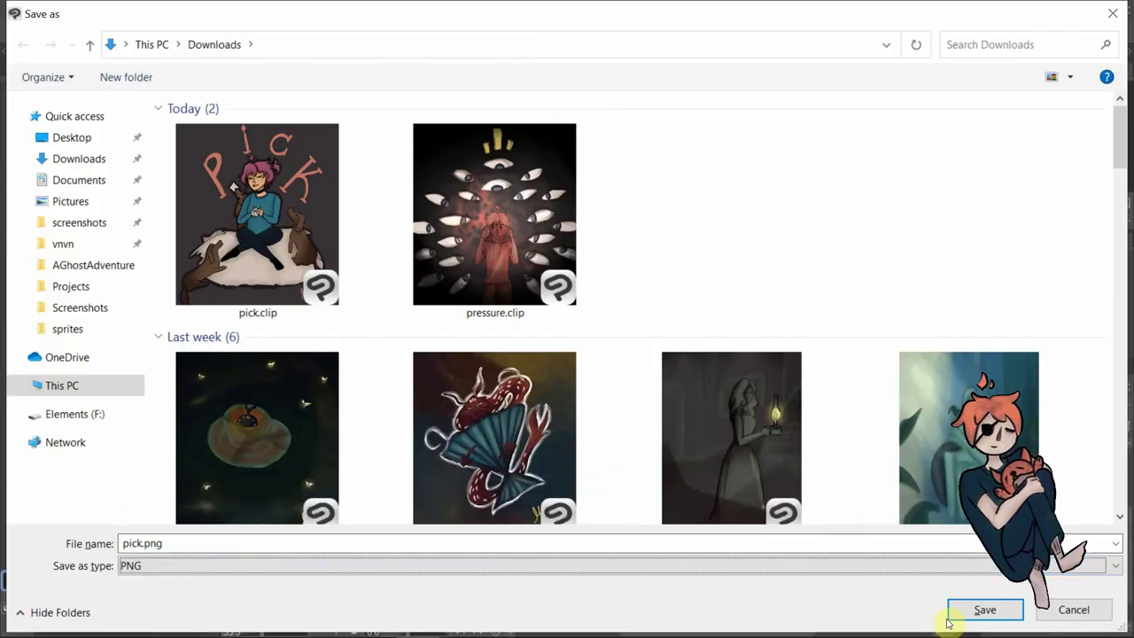
- Save the finished illustration as pick.png in PNG format in the Downloads folder
left_click(974, 612)
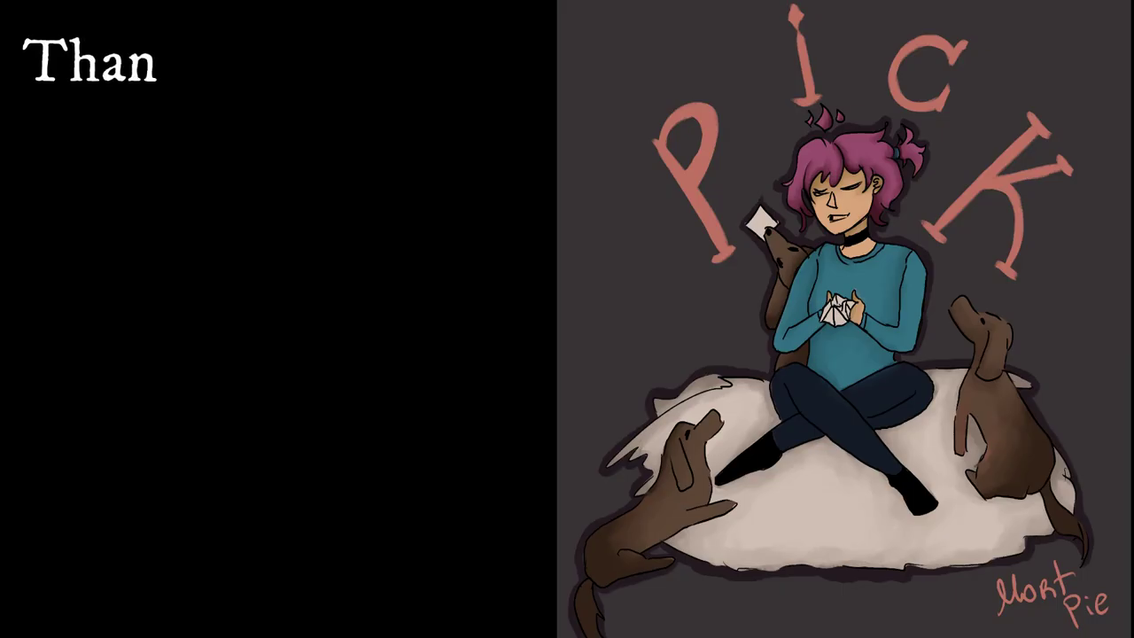